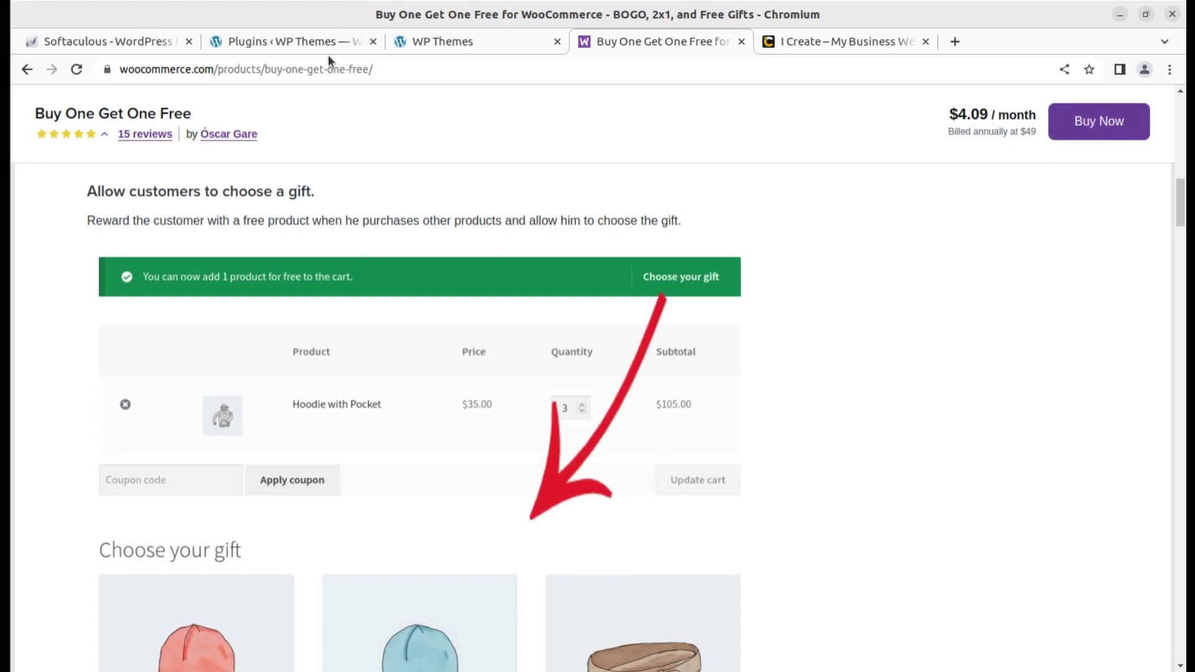
Glance at the Kossy store tab, then return to the Buy One Get One Free extension page
{"action": "left_click", "coordinate": [426, 41]}
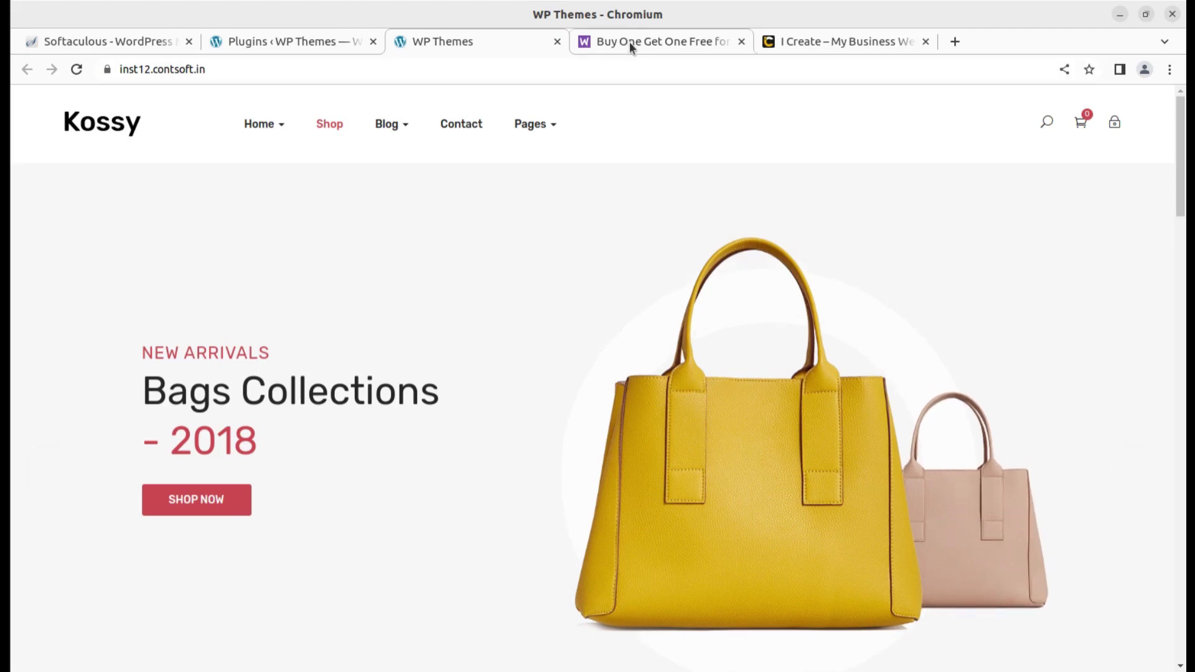
{"action": "mouse_move", "coordinate": [629, 42]}
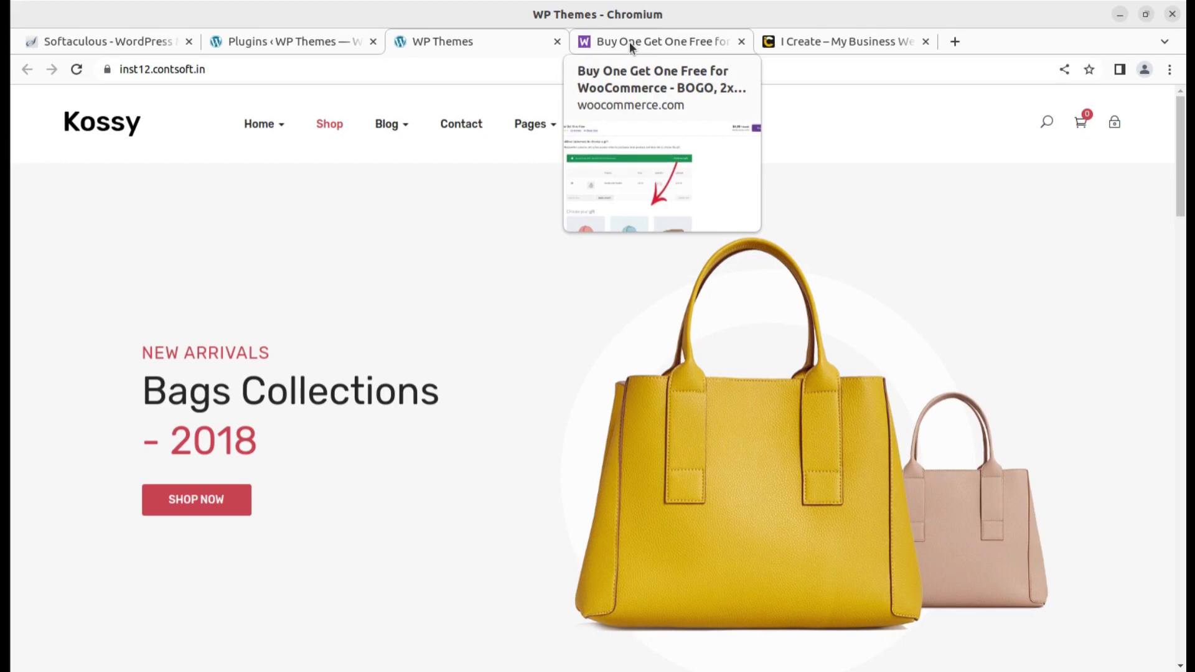
{"action": "left_click", "coordinate": [629, 42]}
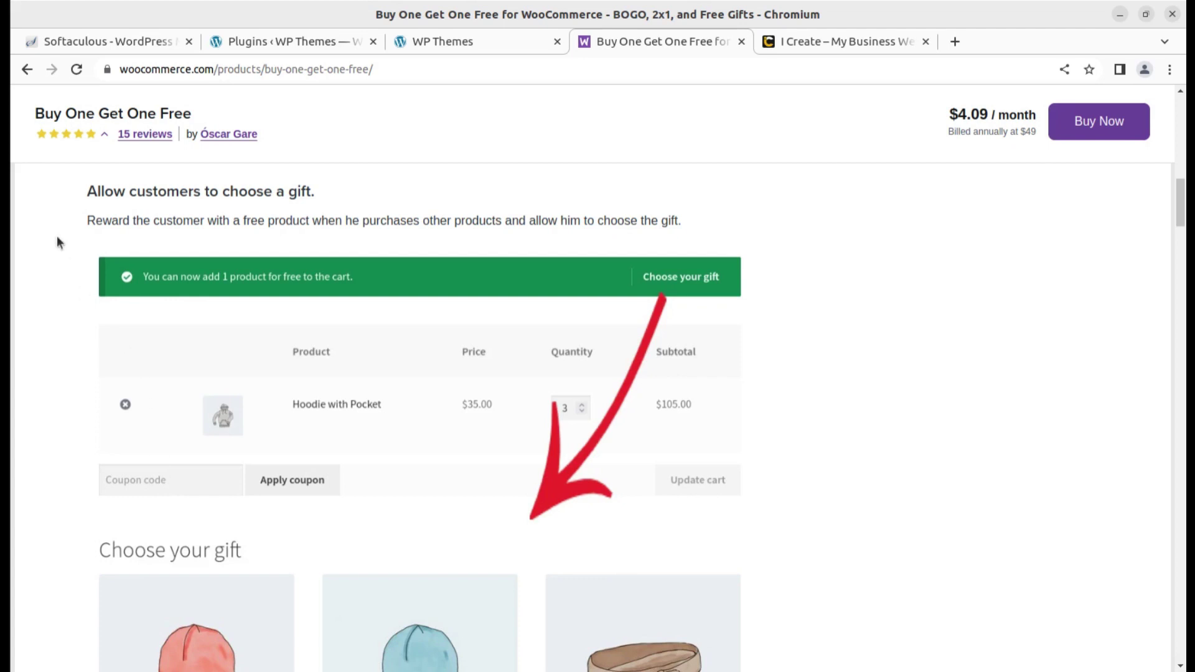
Read the 'Allow customers to choose a gift' and automatic gift sections of the extension page
{"action": "left_click_drag", "start_coordinate": [87, 191], "coordinate": [323, 189]}
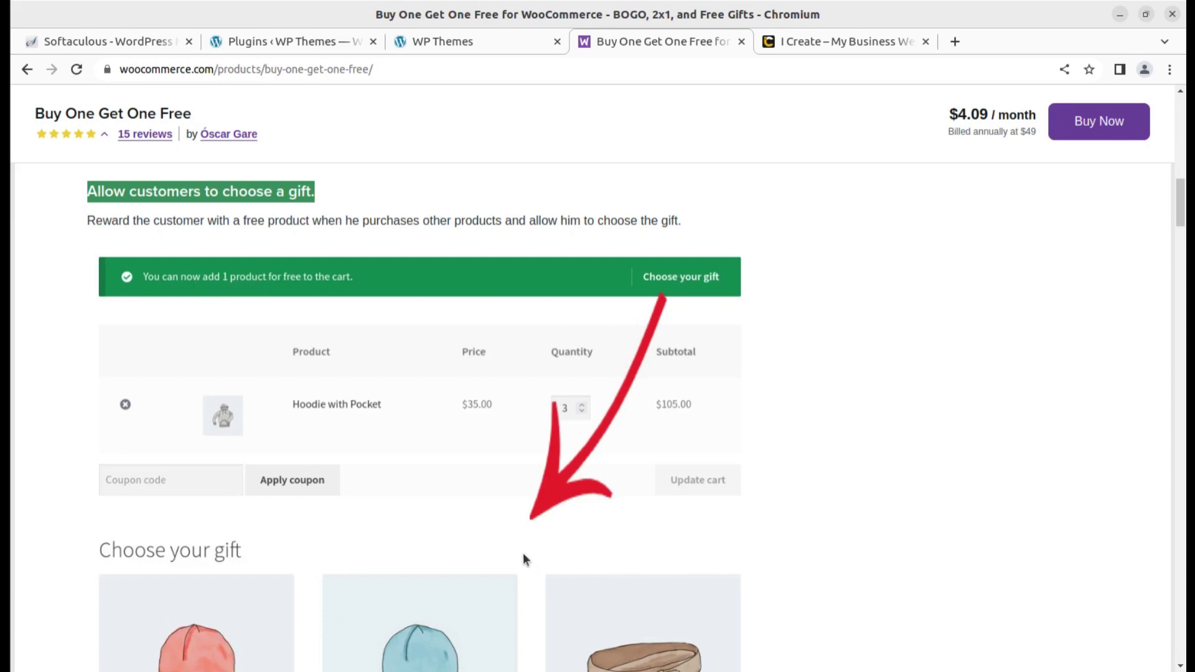
{"action": "scroll", "coordinate": [293, 552], "scroll_direction": "down", "scroll_amount": 3}
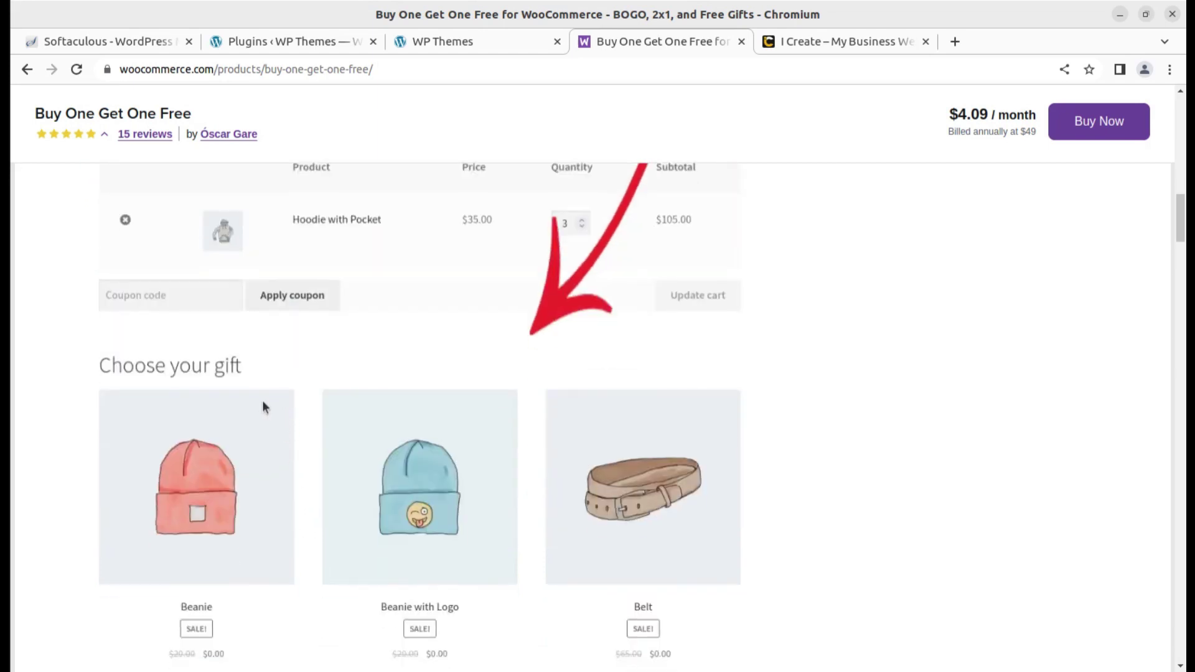
{"action": "scroll", "coordinate": [261, 401], "scroll_direction": "down", "scroll_amount": 9}
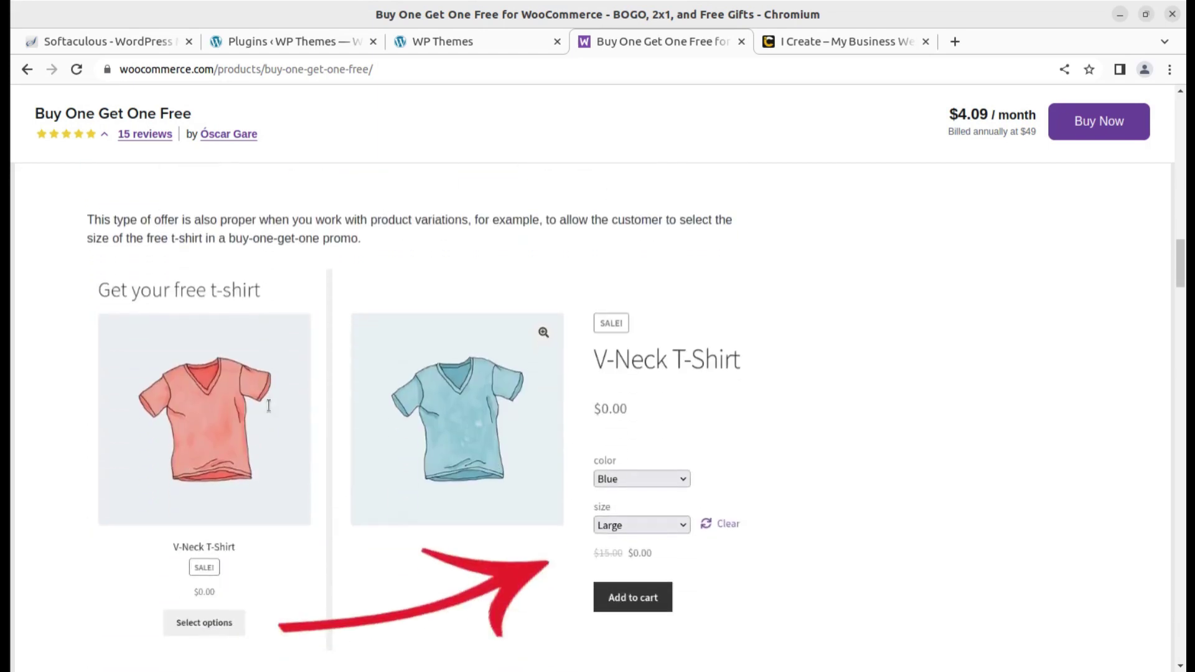
{"action": "scroll", "coordinate": [269, 408], "scroll_direction": "up", "scroll_amount": 3}
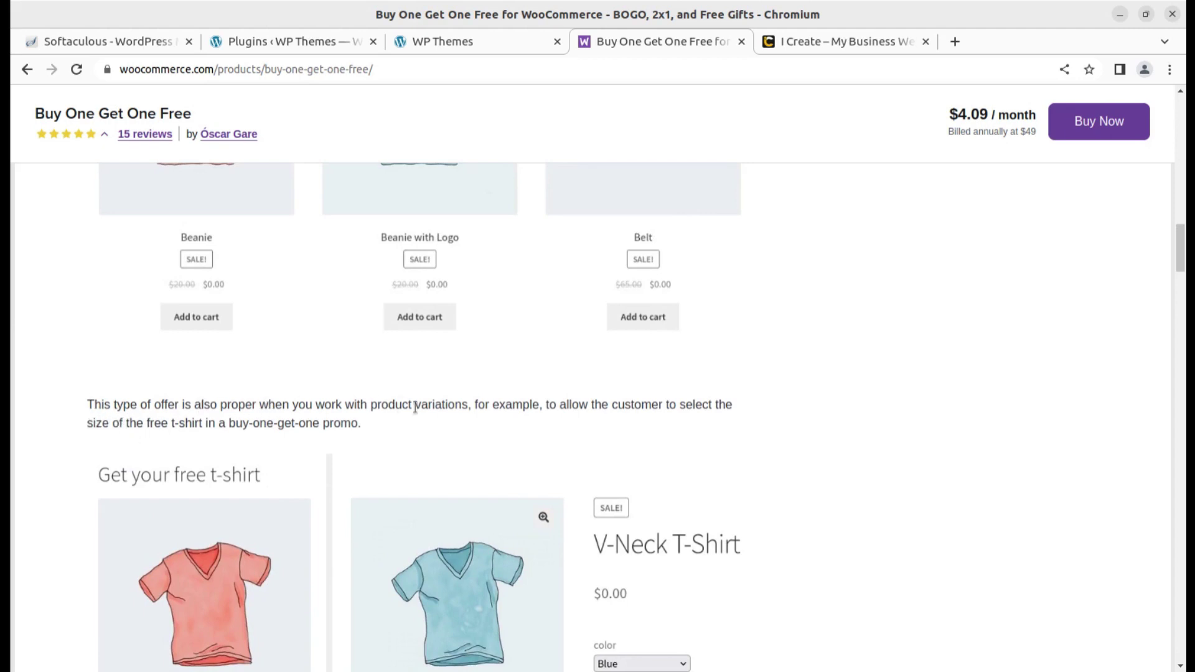
{"action": "scroll", "coordinate": [442, 418], "scroll_direction": "down", "scroll_amount": 4}
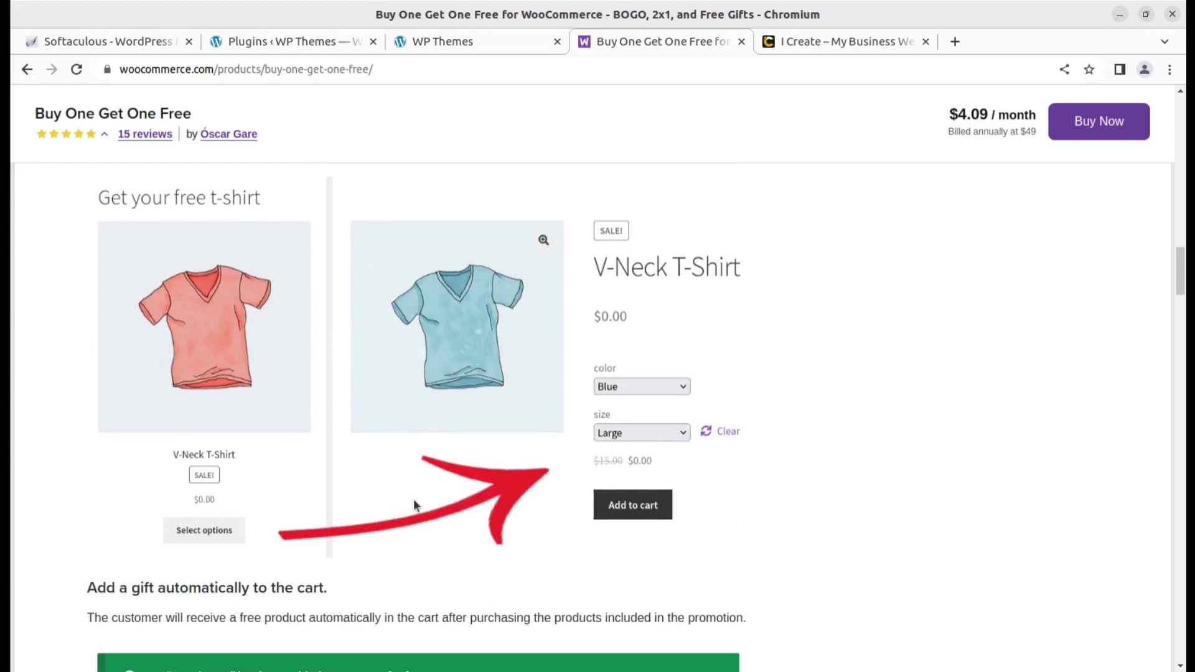
{"action": "scroll", "coordinate": [426, 480], "scroll_direction": "down", "scroll_amount": 5}
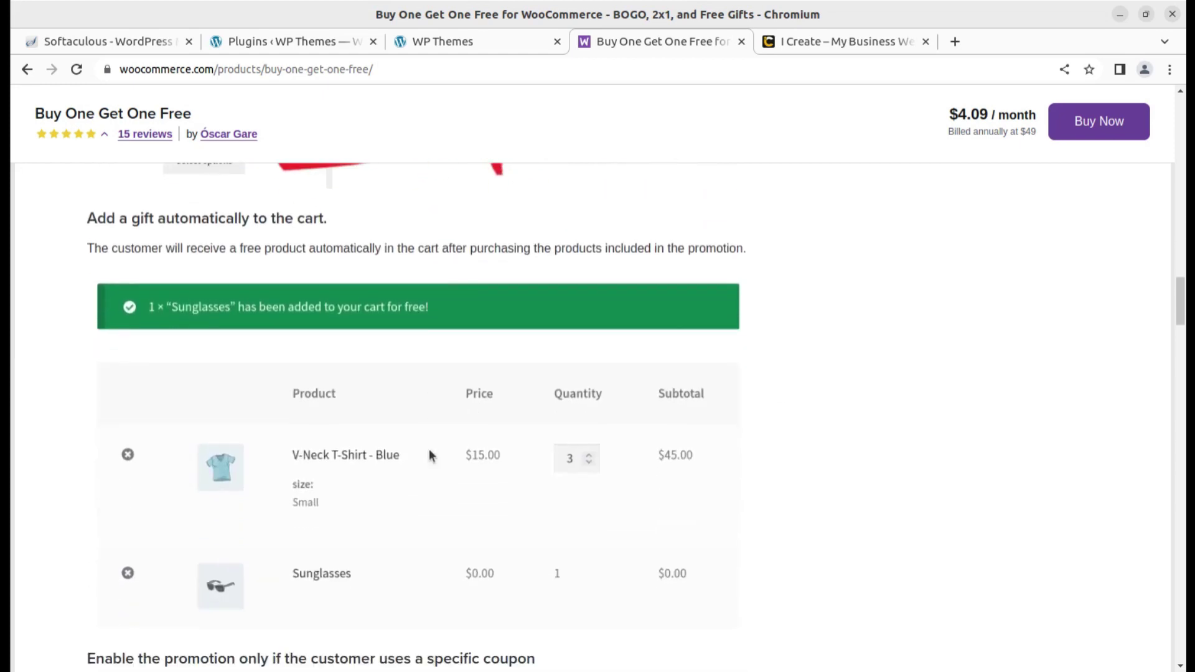
{"action": "left_click_drag", "start_coordinate": [87, 219], "coordinate": [144, 219]}
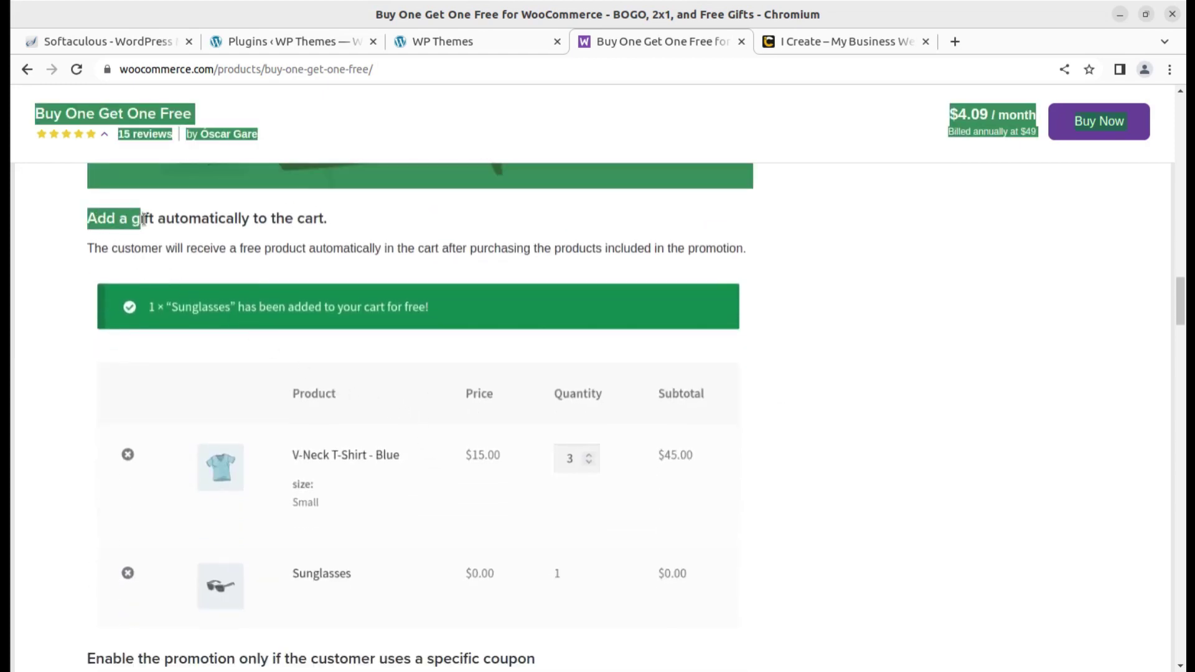
{"action": "left_click", "coordinate": [391, 222]}
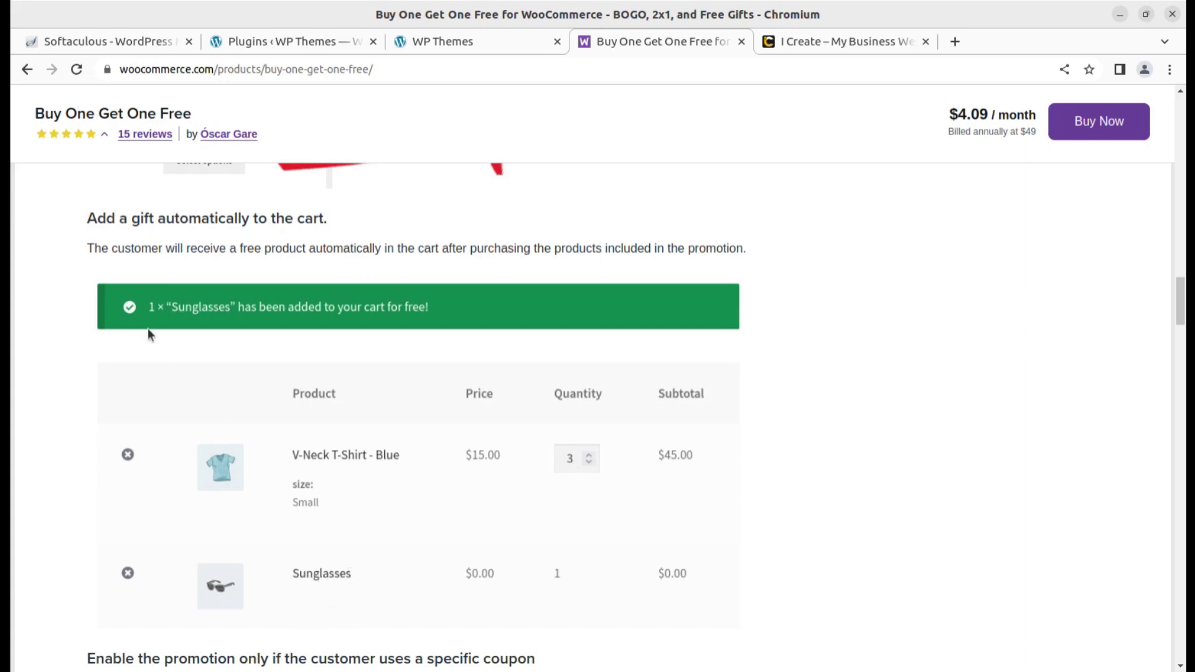
Review the specific coupon promotion example and More features, then switch to the Kossy store
{"action": "left_click_drag", "start_coordinate": [148, 315], "coordinate": [283, 321]}
{"action": "scroll", "coordinate": [552, 344], "scroll_direction": "down", "scroll_amount": 7}
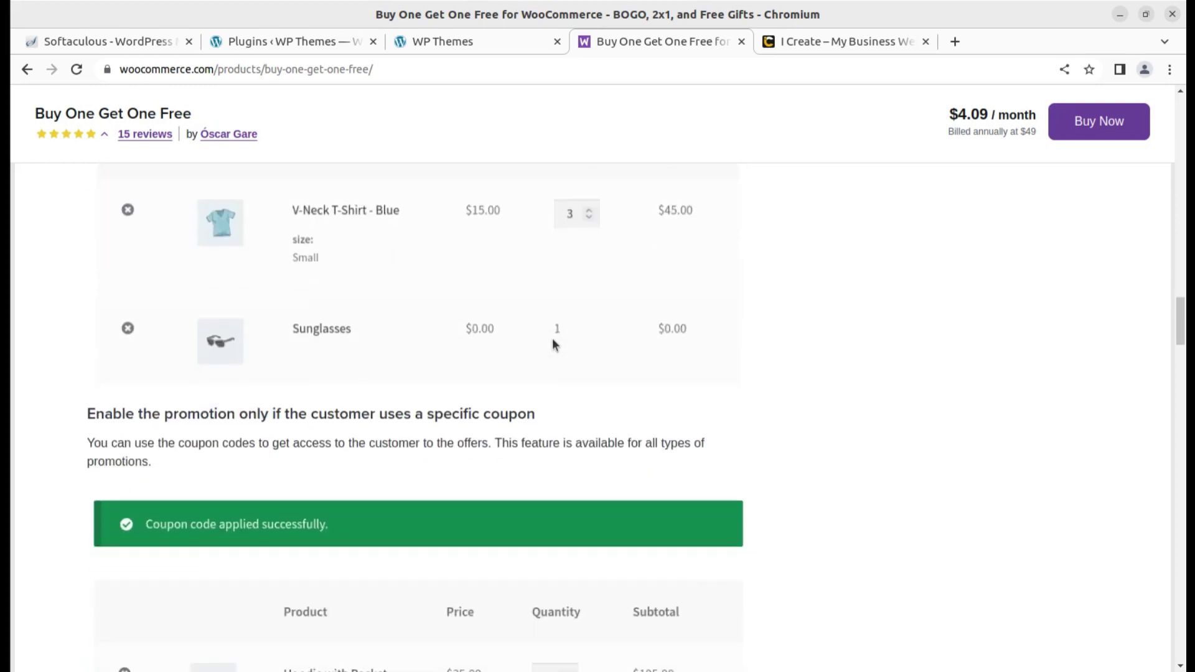
{"action": "scroll", "coordinate": [552, 344], "scroll_direction": "up", "scroll_amount": 3}
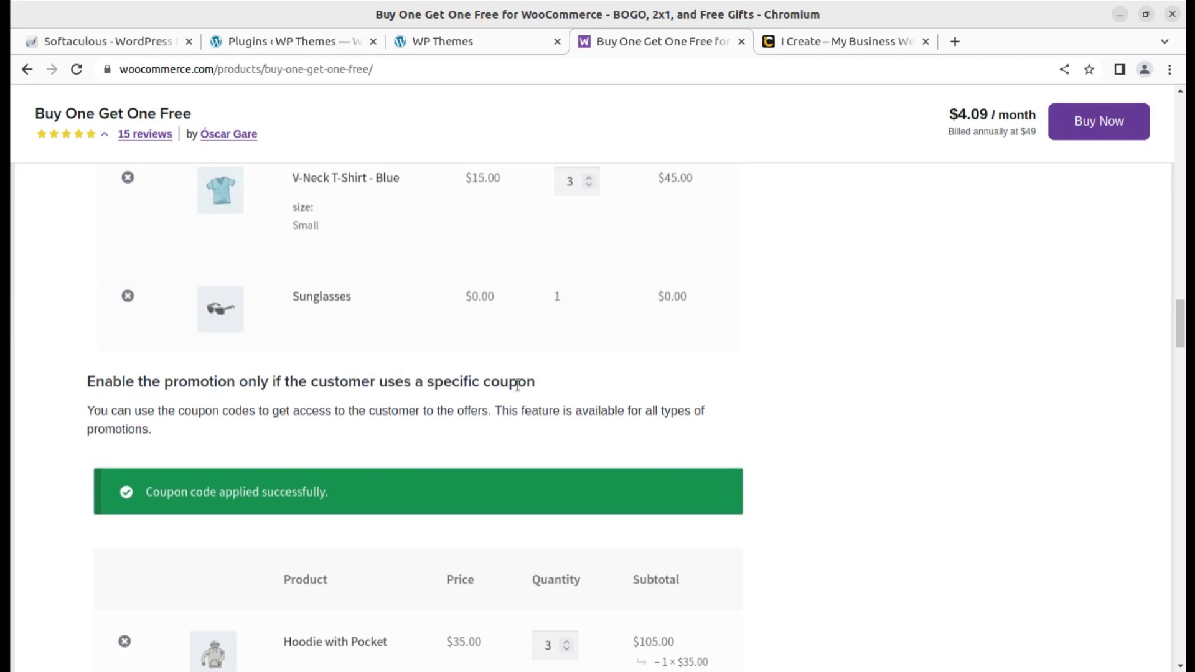
{"action": "left_click_drag", "start_coordinate": [537, 381], "coordinate": [100, 385]}
{"action": "scroll", "coordinate": [333, 396], "scroll_direction": "up", "scroll_amount": 3}
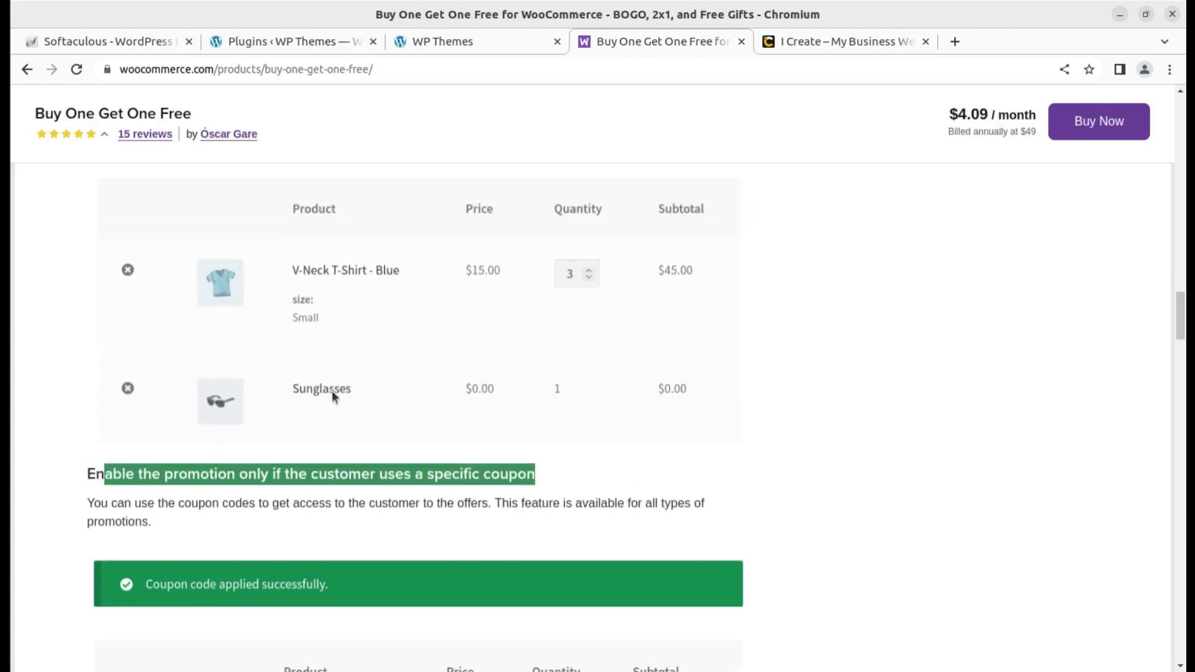
{"action": "scroll", "coordinate": [333, 396], "scroll_direction": "down", "scroll_amount": 9}
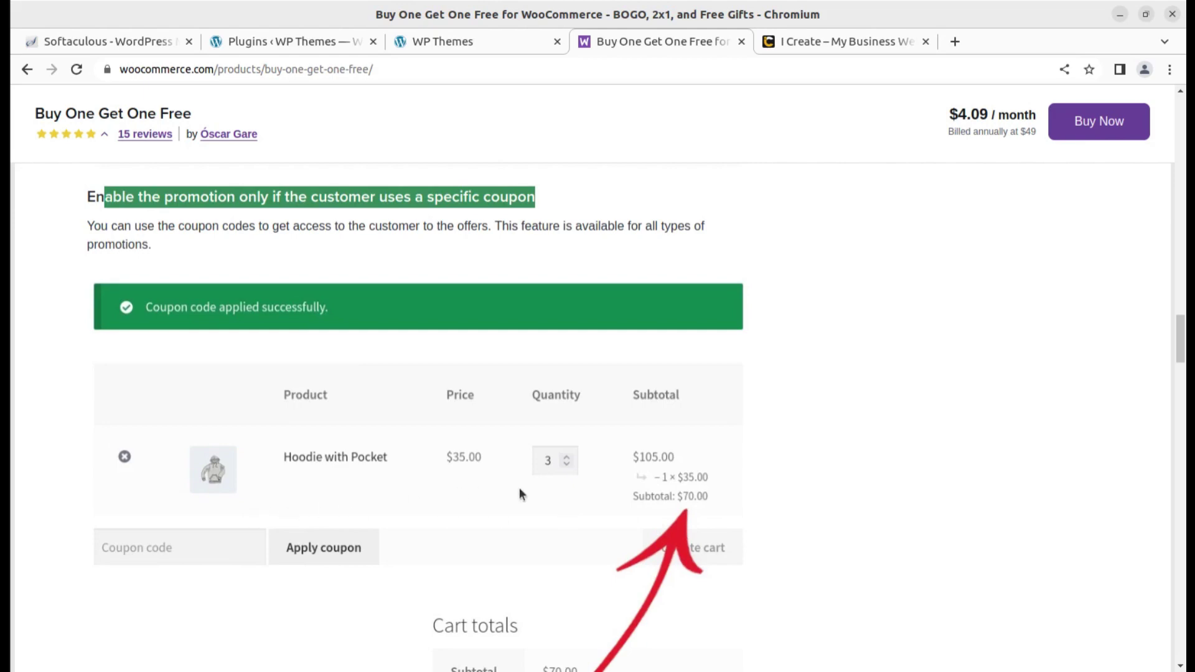
{"action": "scroll", "coordinate": [682, 495], "scroll_direction": "down", "scroll_amount": 15}
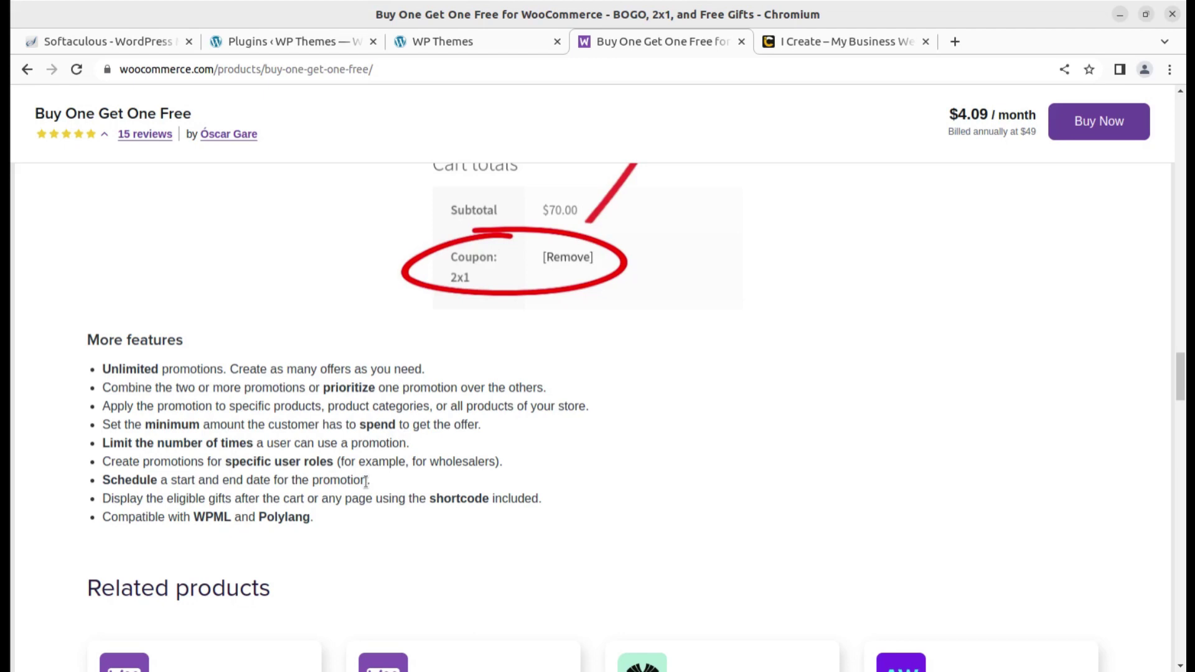
{"action": "scroll", "coordinate": [423, 489], "scroll_direction": "up", "scroll_amount": 5}
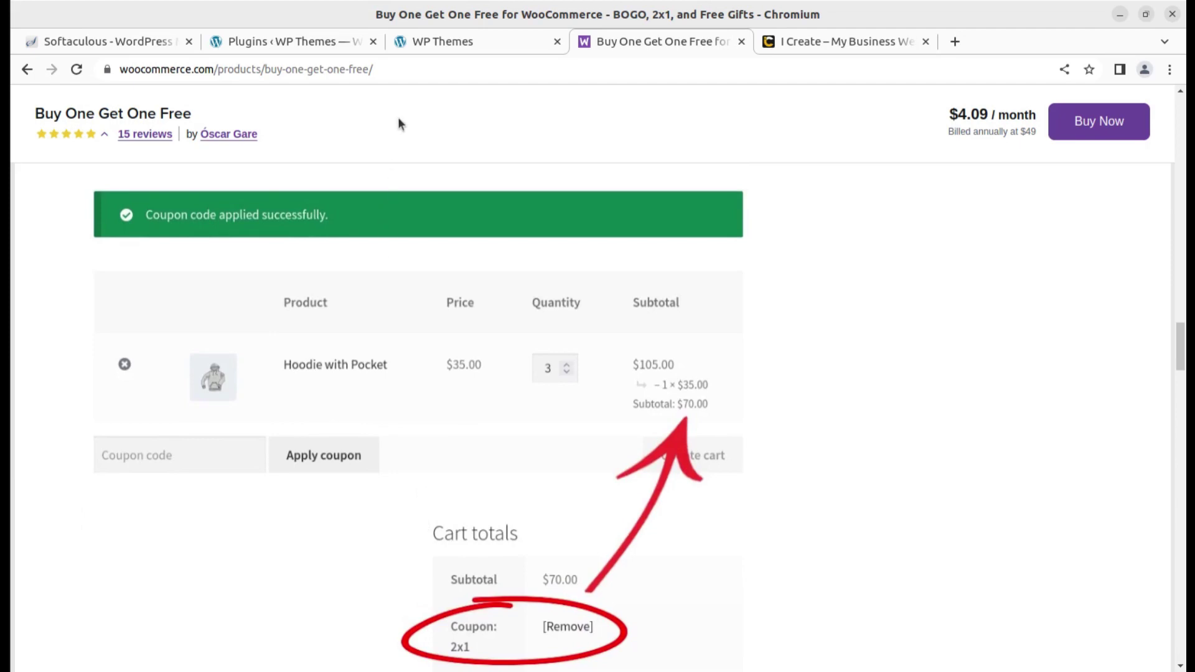
{"action": "left_click", "coordinate": [436, 40]}
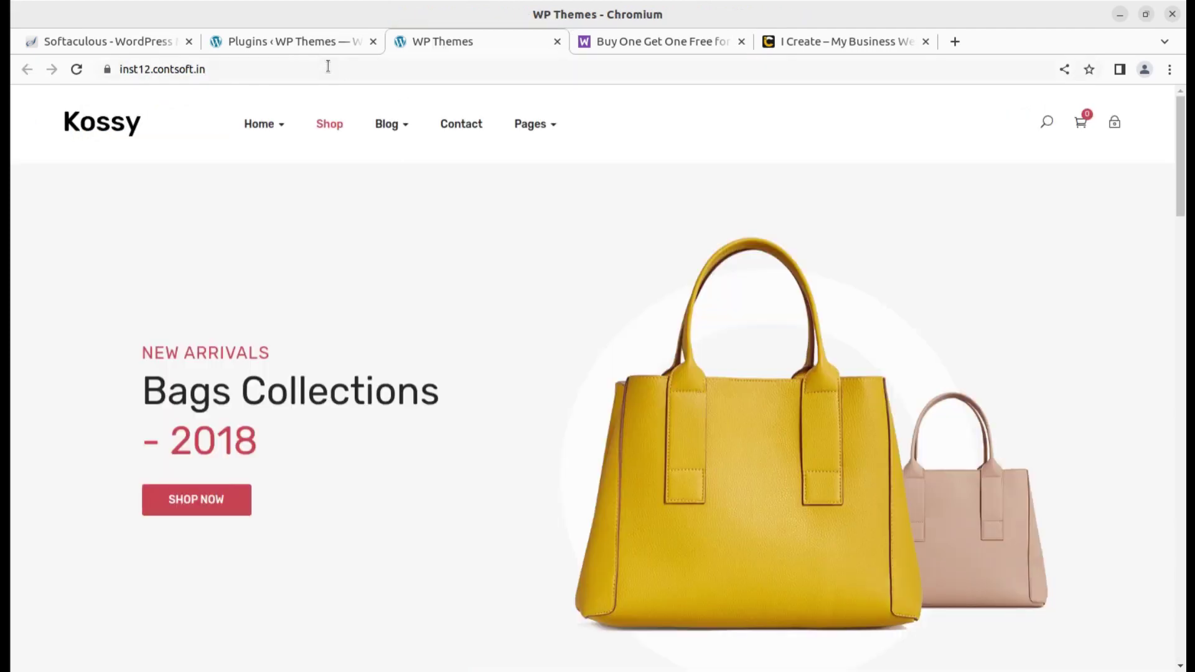
Upload woocommerce-buy-one-get-one-free.zip from Downloads via Plugins > Add New and install it
{"action": "left_click", "coordinate": [294, 43]}
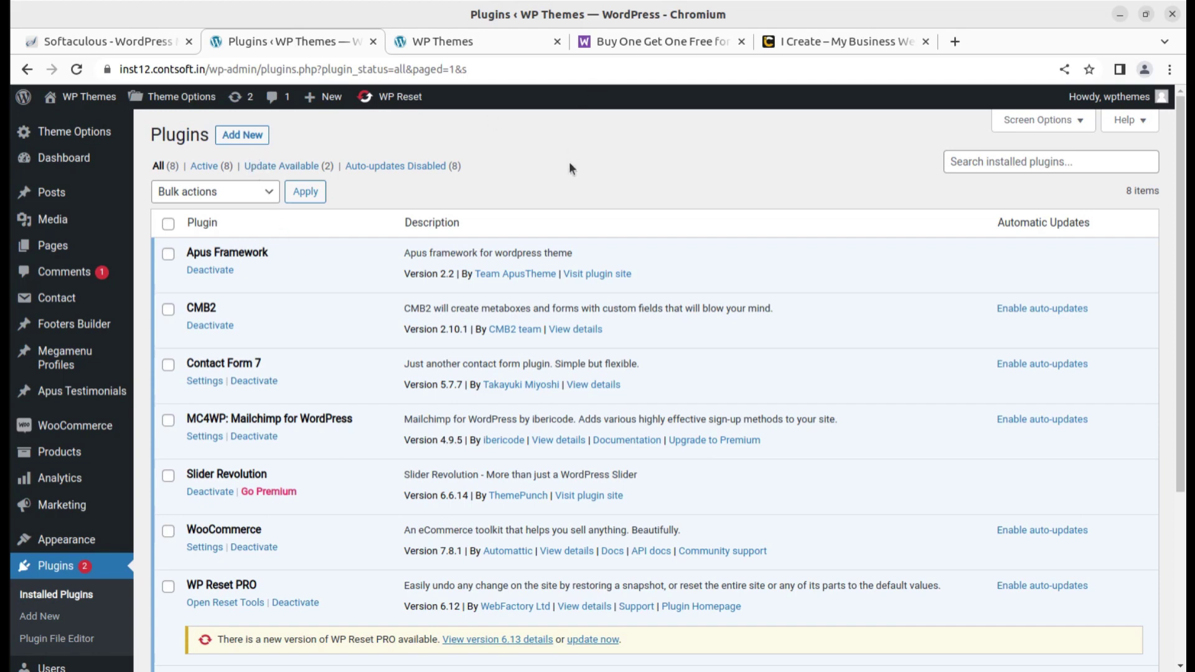
{"action": "left_click", "coordinate": [248, 138]}
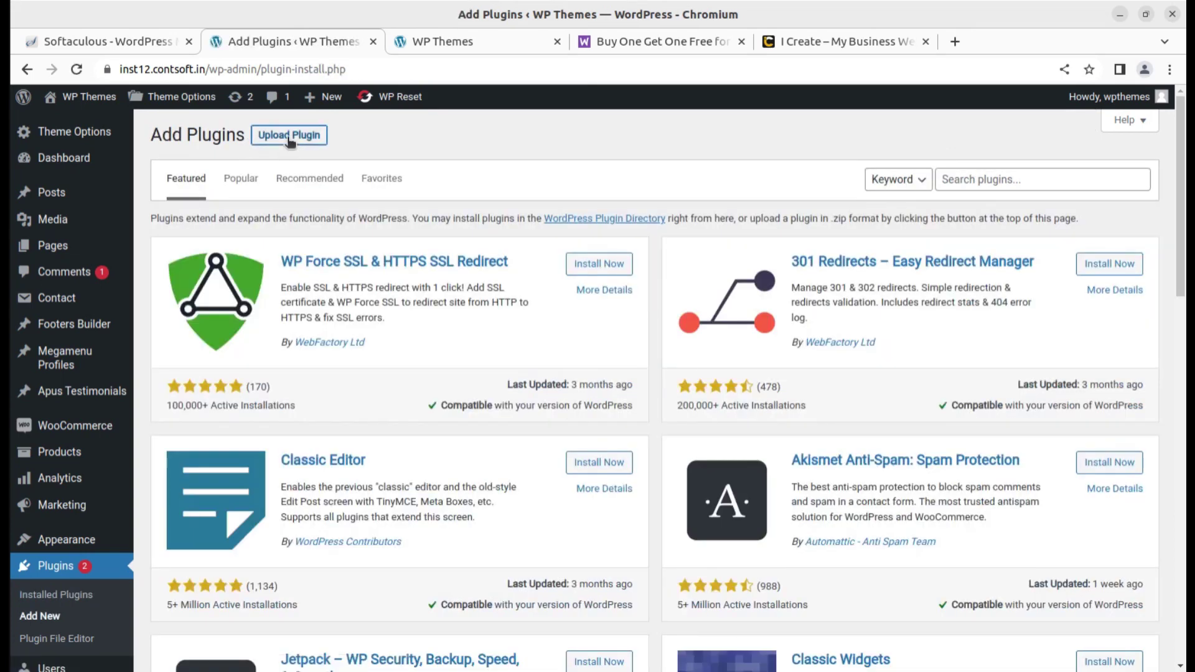
{"action": "left_click", "coordinate": [283, 138]}
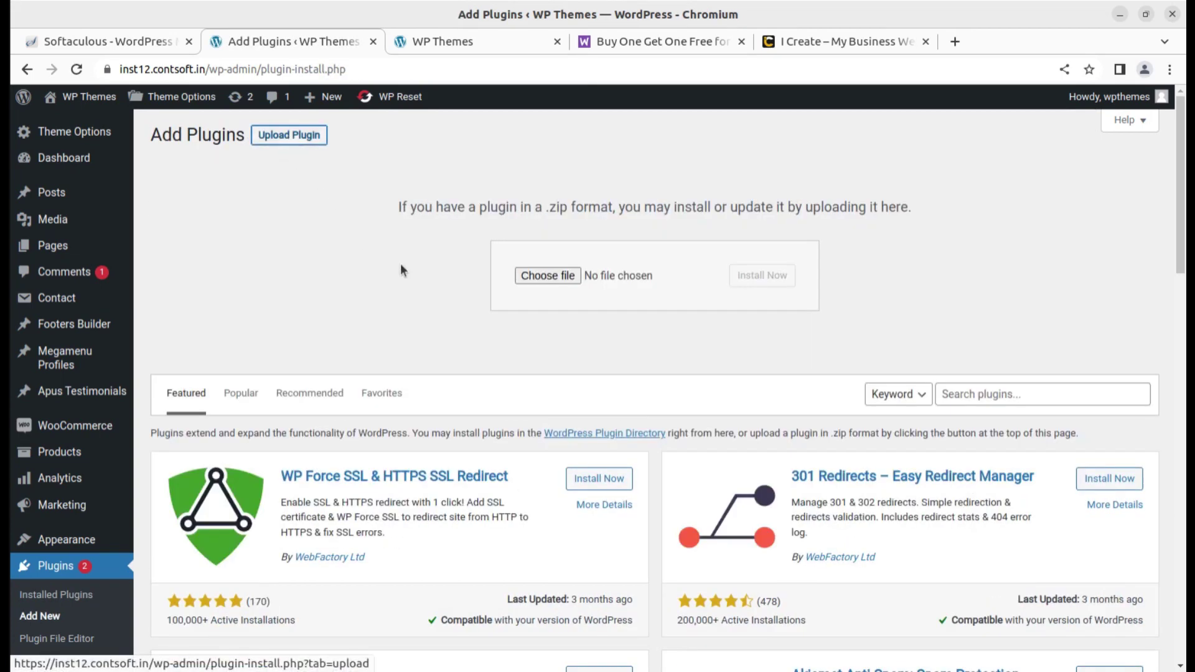
{"action": "left_click", "coordinate": [555, 275]}
{"action": "left_click", "coordinate": [331, 272]}
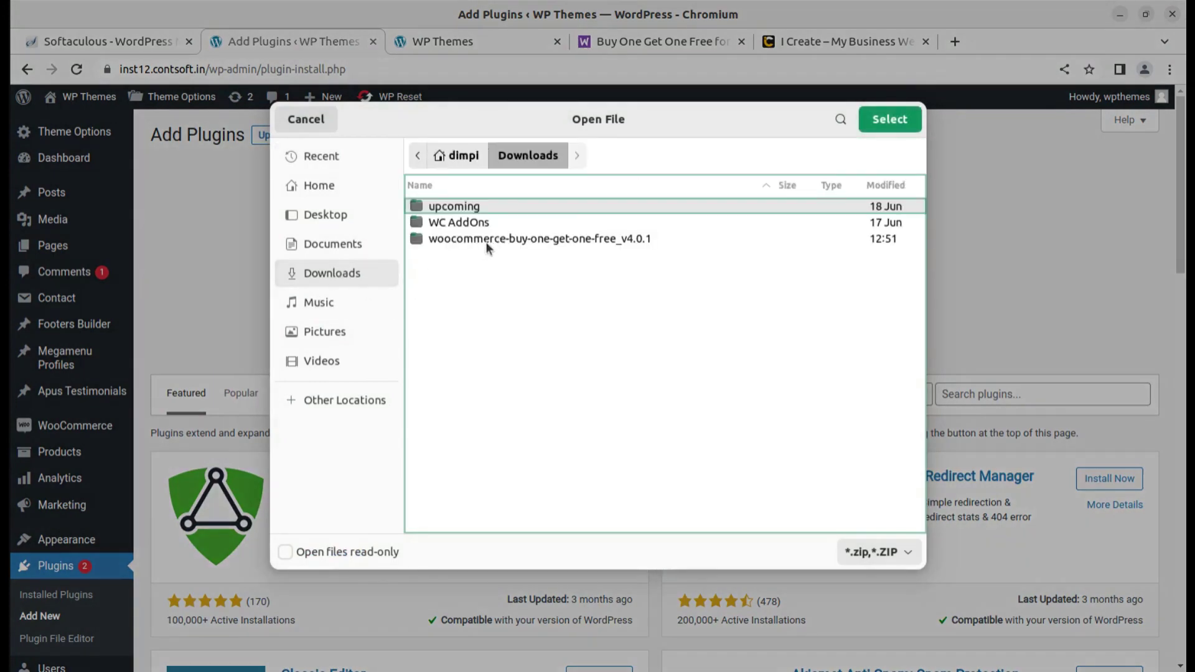
{"action": "double_click", "coordinate": [474, 240]}
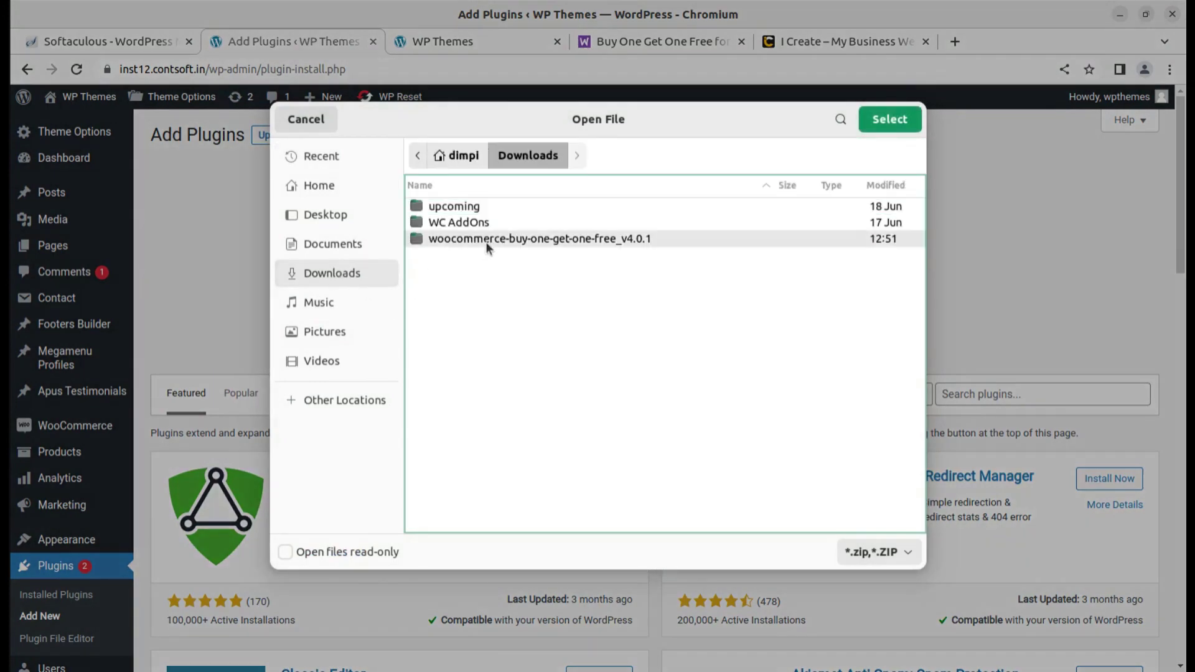
{"action": "left_click", "coordinate": [886, 125]}
{"action": "left_click", "coordinate": [762, 281]}
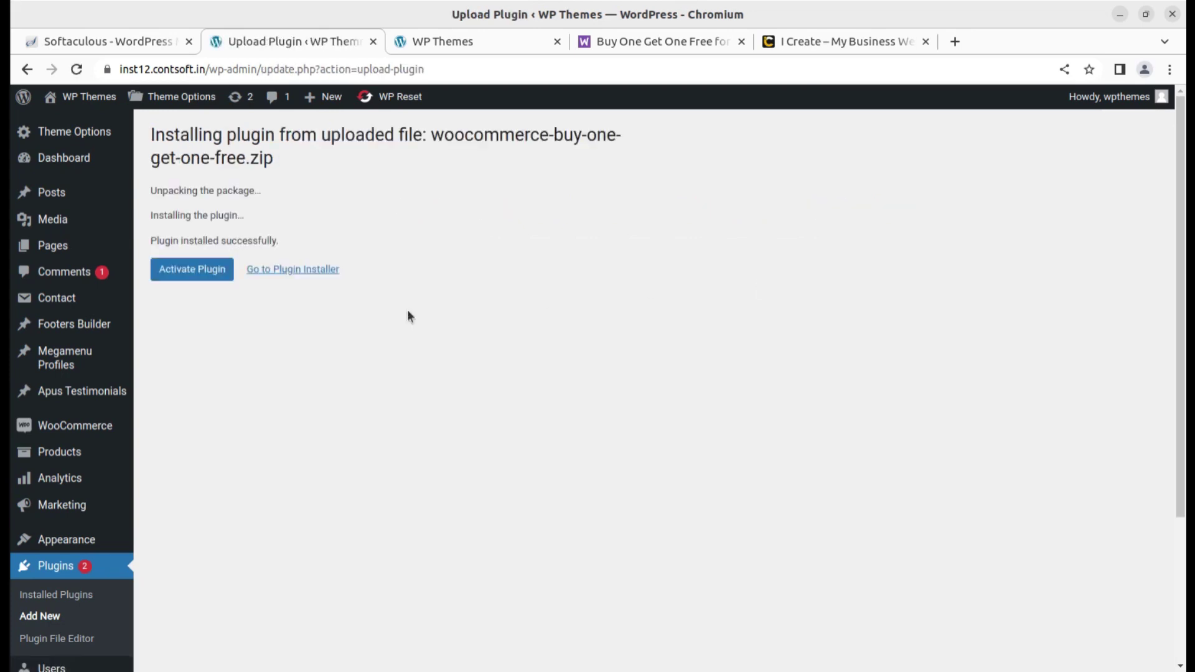
Activate the newly installed Buy One Get One Free plugin
{"action": "left_click", "coordinate": [198, 272]}
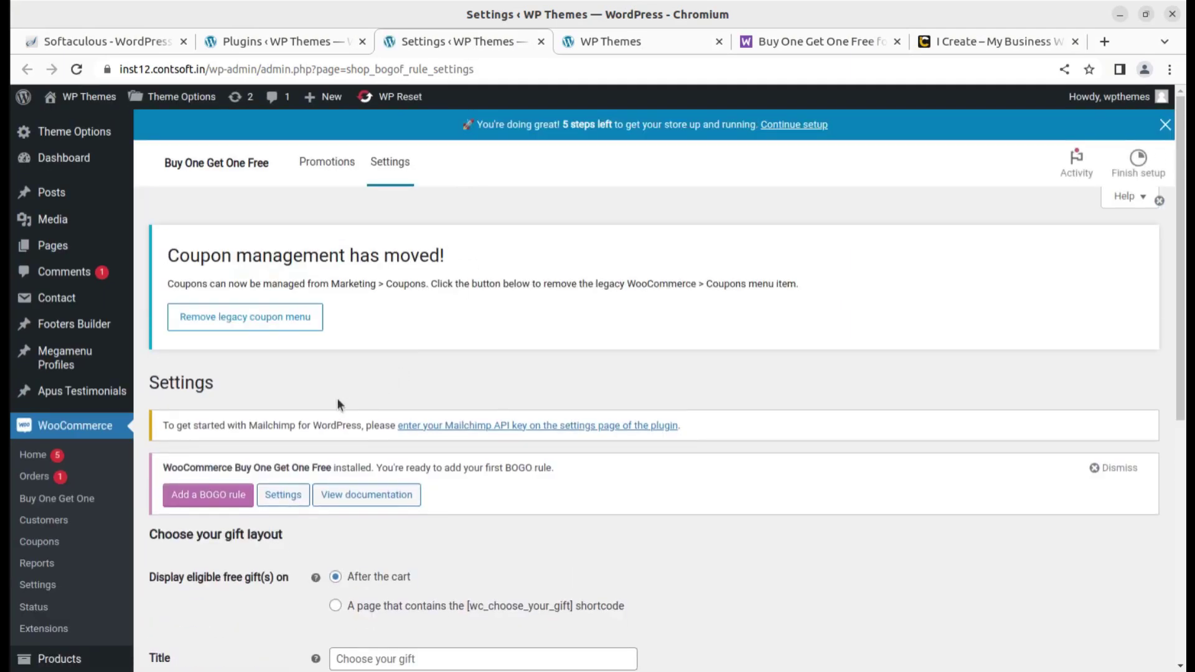
{"action": "scroll", "coordinate": [337, 403], "scroll_direction": "down", "scroll_amount": 3}
{"action": "scroll", "coordinate": [494, 373], "scroll_direction": "down", "scroll_amount": 6}
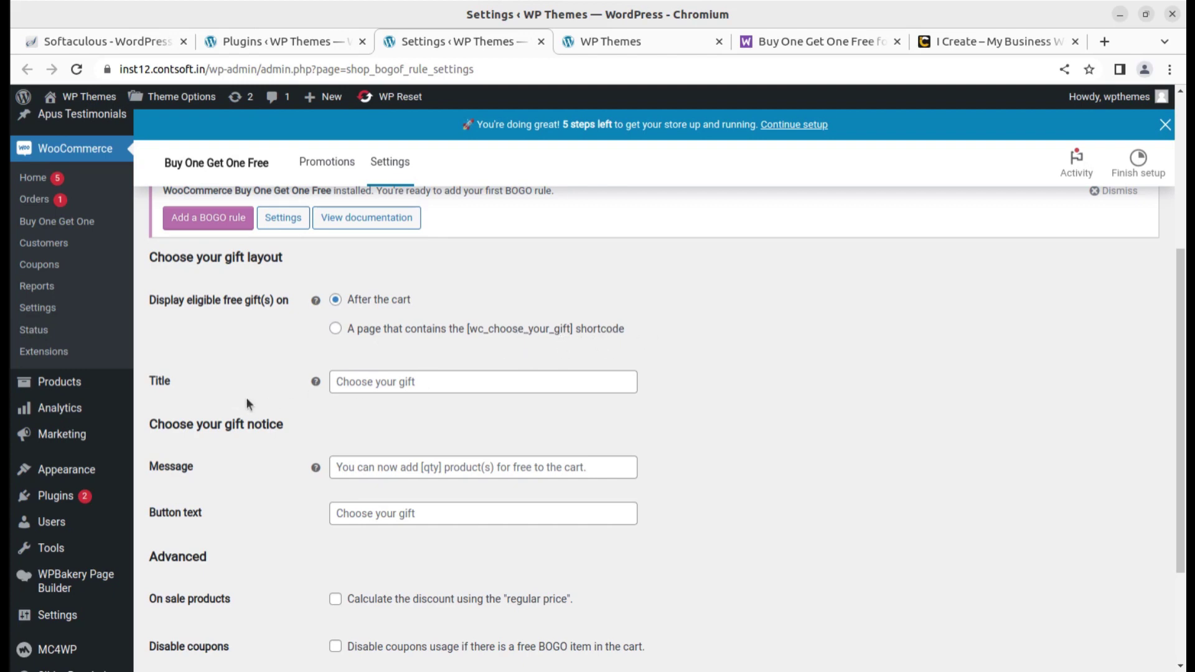
Look over the plugin's Settings page, including the gift list Title, and reload the settings
{"action": "left_click", "coordinate": [374, 382]}
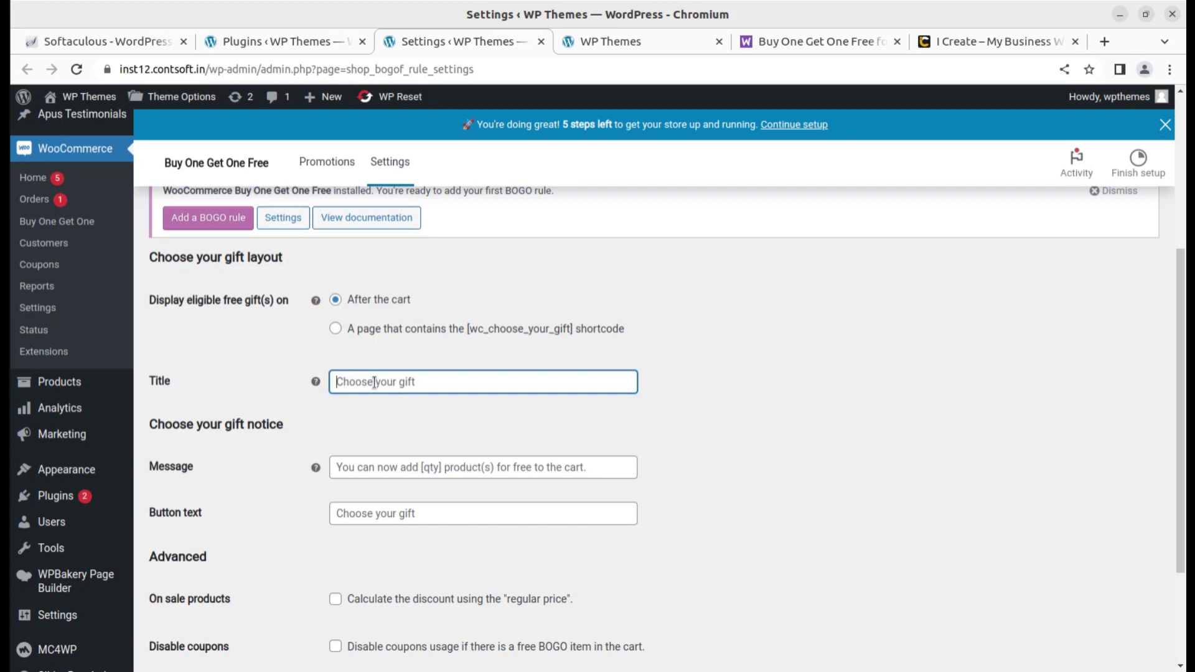
{"action": "scroll", "coordinate": [199, 445], "scroll_direction": "down", "scroll_amount": 3}
{"action": "left_click_drag", "start_coordinate": [156, 331], "coordinate": [241, 388]}
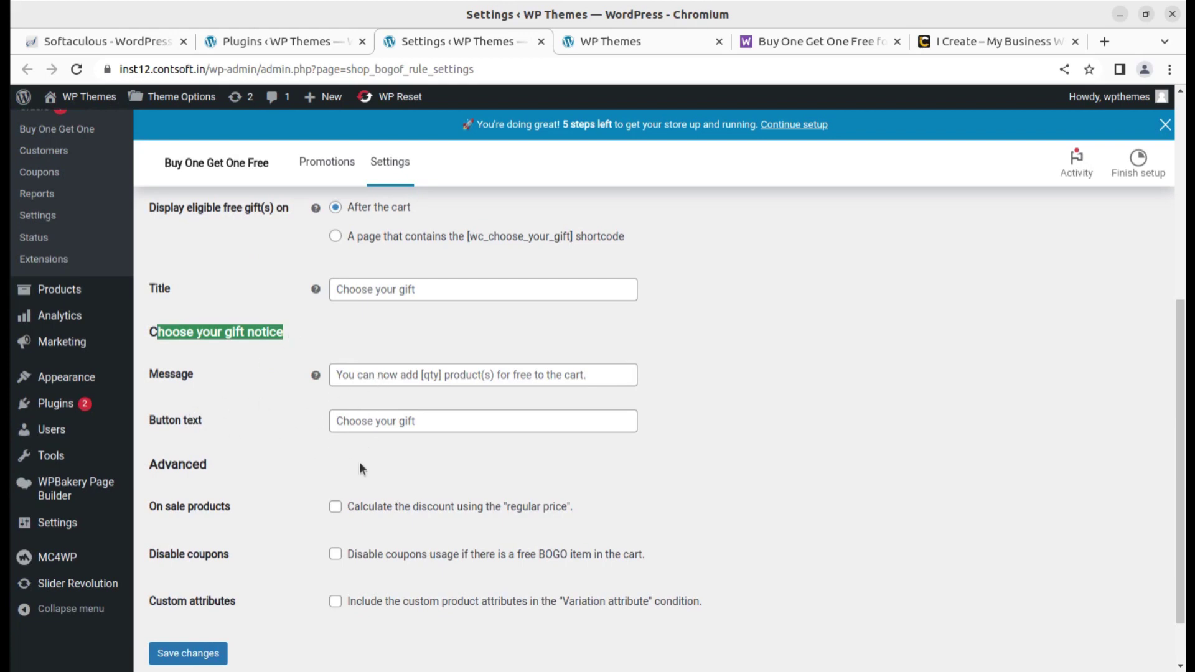
{"action": "scroll", "coordinate": [361, 529], "scroll_direction": "up", "scroll_amount": 5}
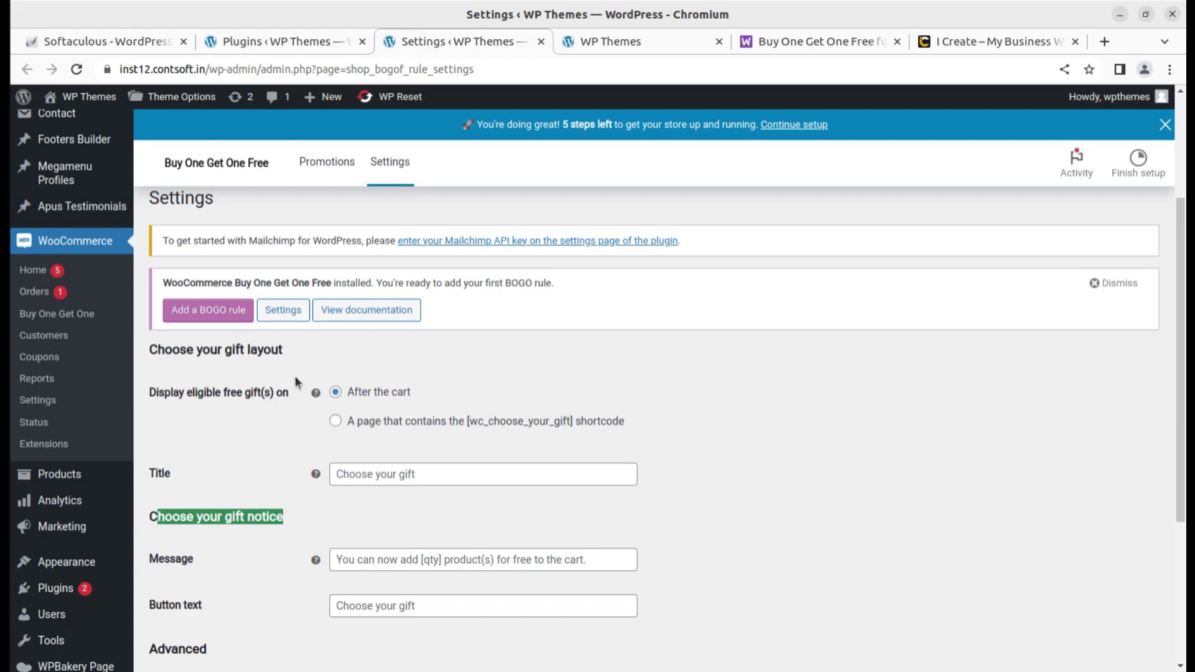
{"action": "left_click", "coordinate": [281, 317]}
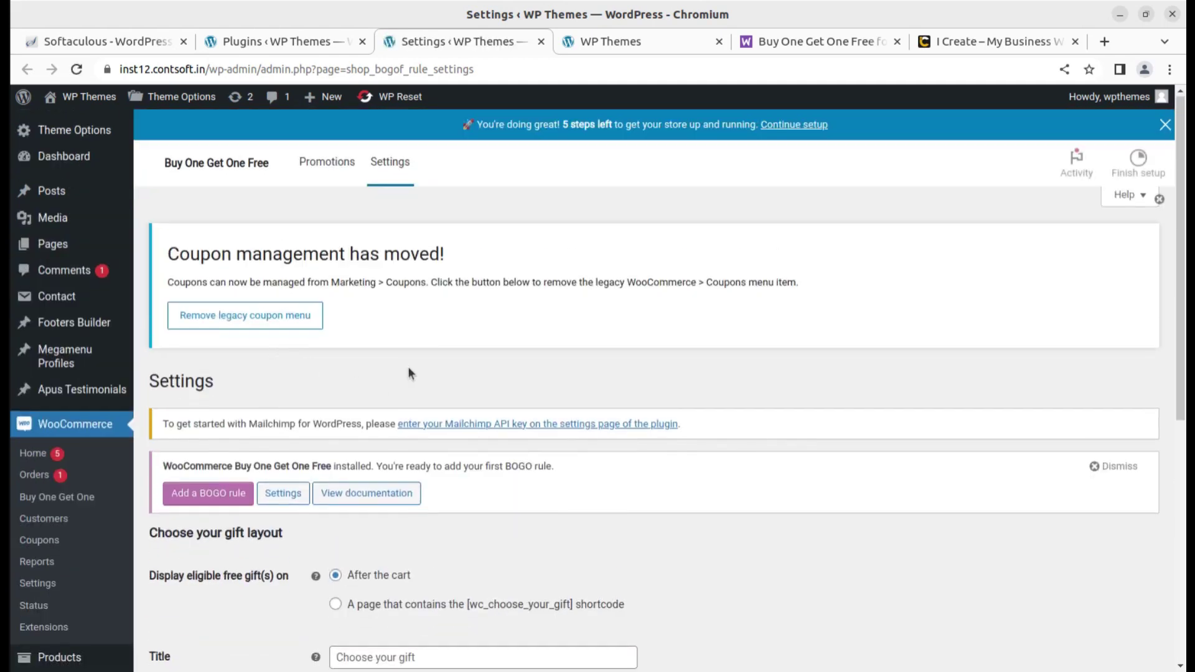
{"action": "scroll", "coordinate": [408, 366], "scroll_direction": "down", "scroll_amount": 4}
{"action": "scroll", "coordinate": [409, 367], "scroll_direction": "up", "scroll_amount": 2}
{"action": "scroll", "coordinate": [407, 365], "scroll_direction": "up", "scroll_amount": 2}
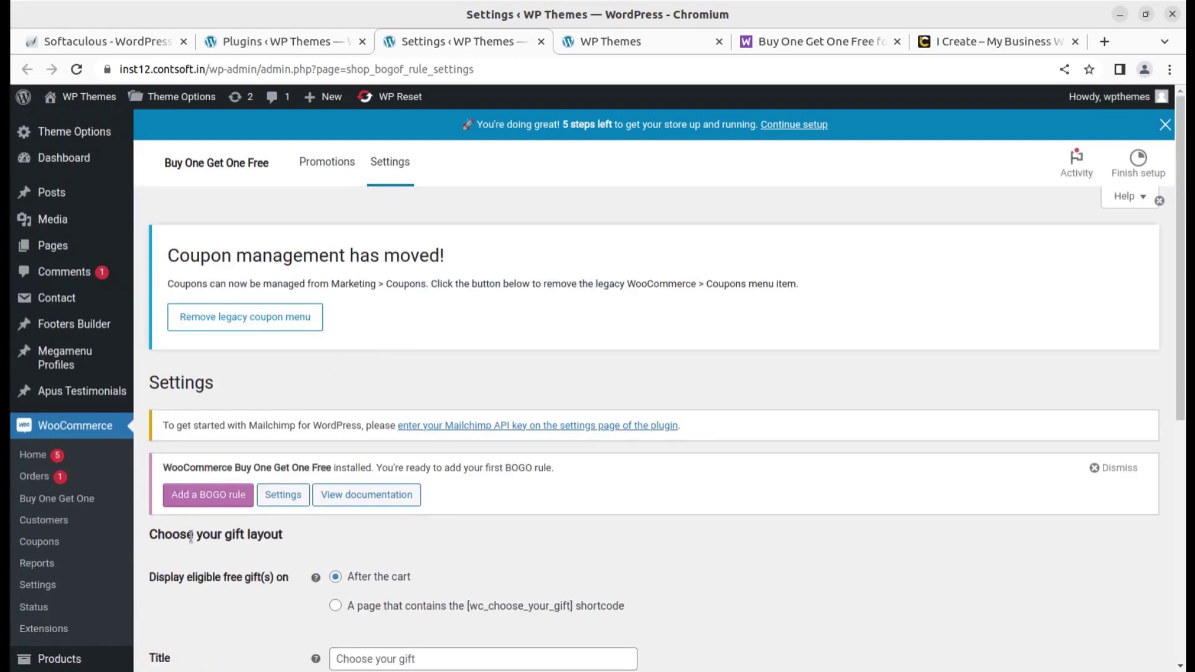
Add a BOGO rule titled 'New Promo', keeping 'Get the cheapest product for free' as its type
{"action": "left_click", "coordinate": [194, 495]}
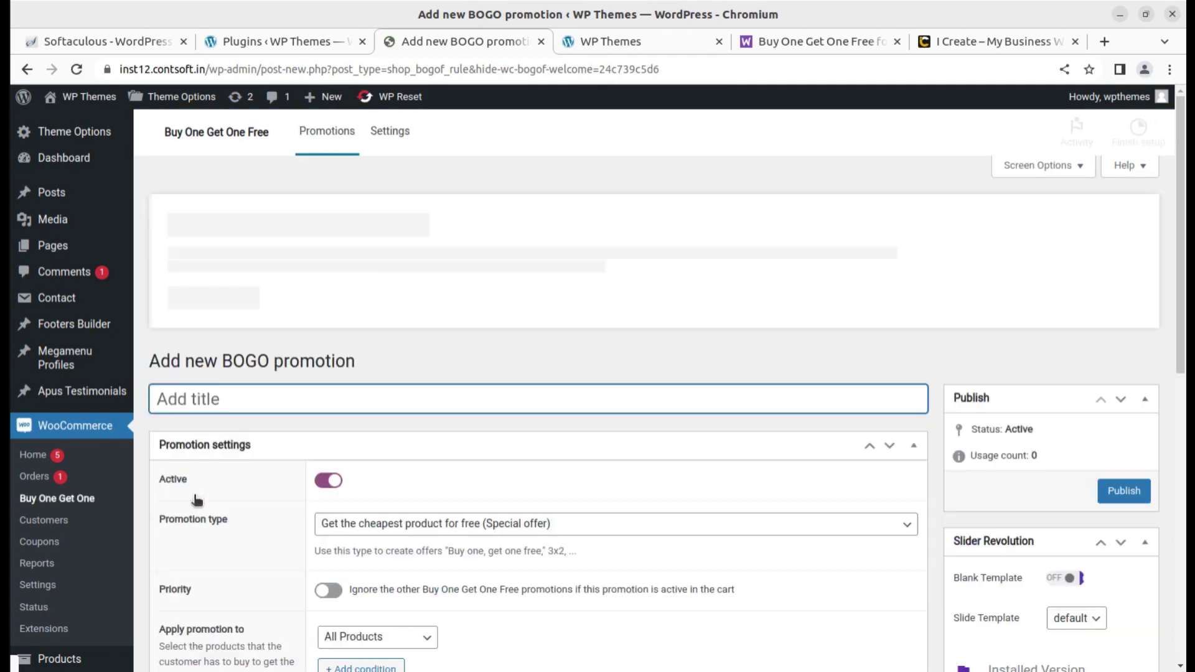
{"action": "scroll", "coordinate": [726, 470], "scroll_direction": "down", "scroll_amount": 3}
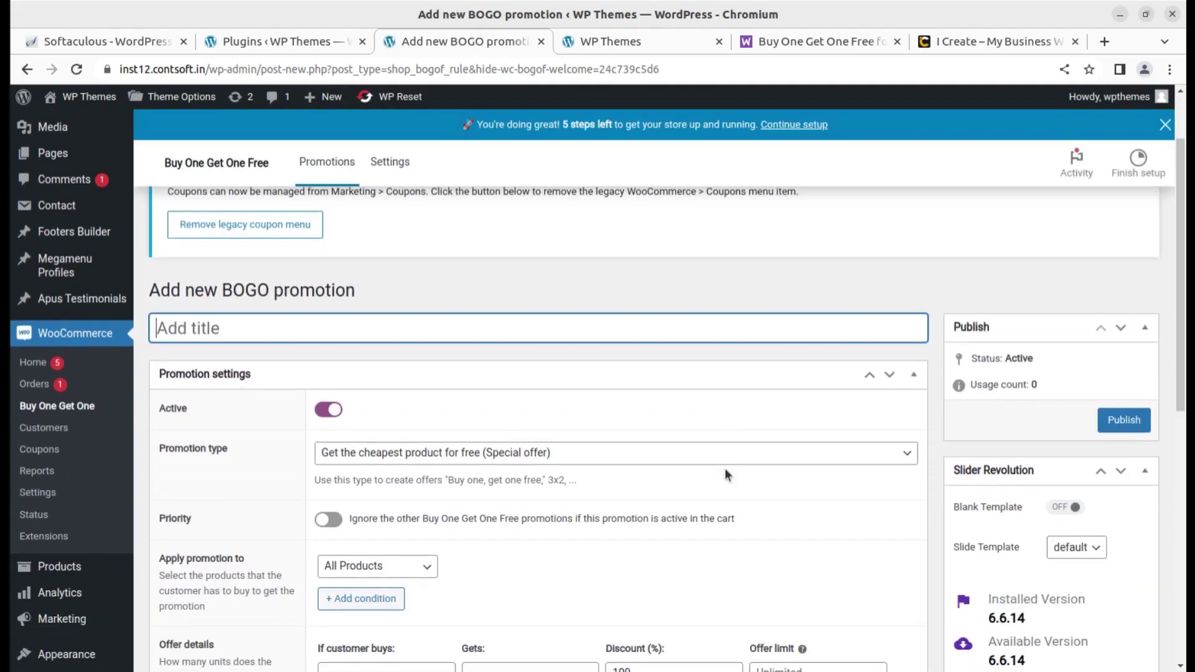
{"action": "scroll", "coordinate": [439, 426], "scroll_direction": "down", "scroll_amount": 3}
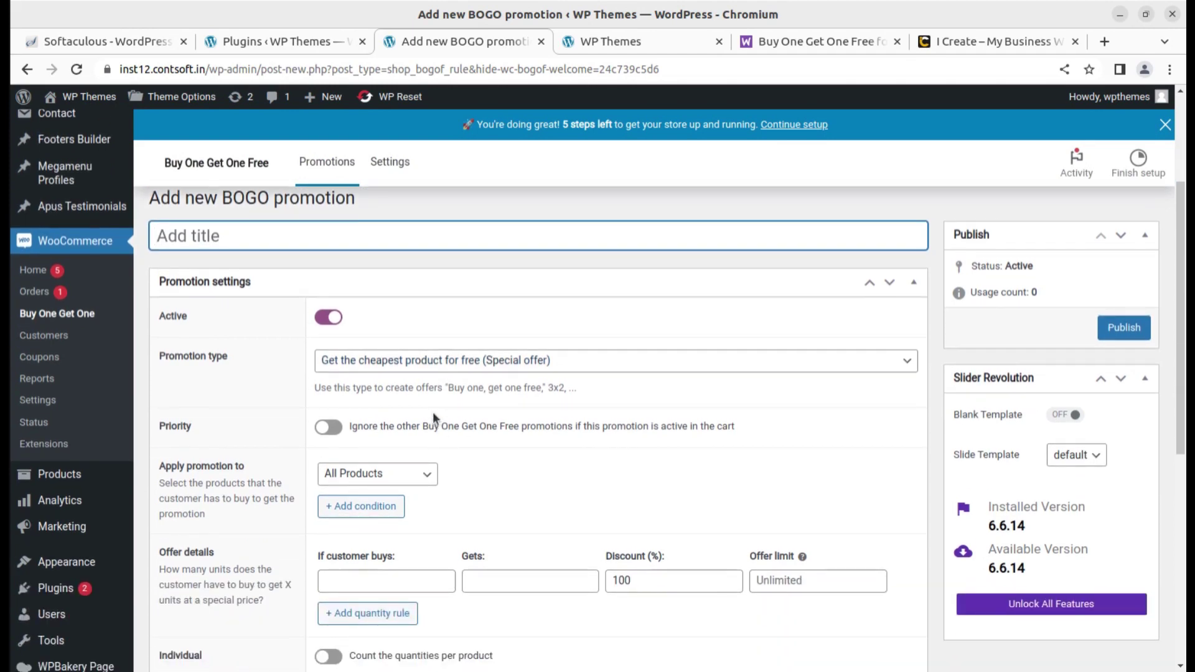
{"action": "type", "text": "New Promo"}
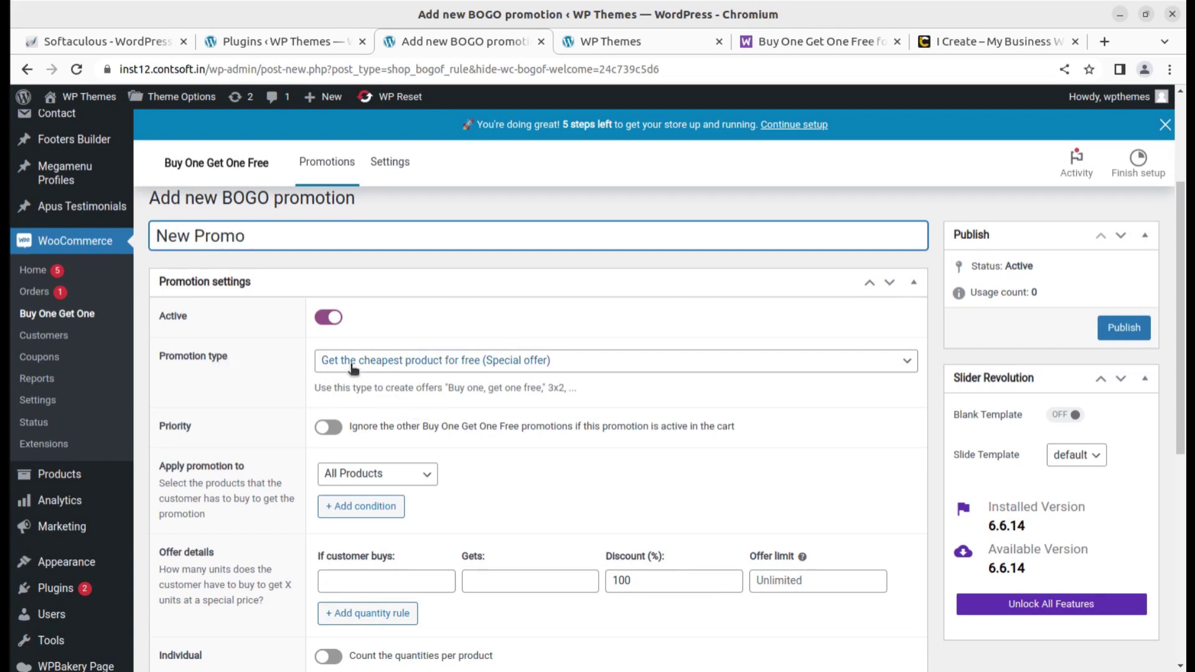
{"action": "left_click", "coordinate": [800, 359]}
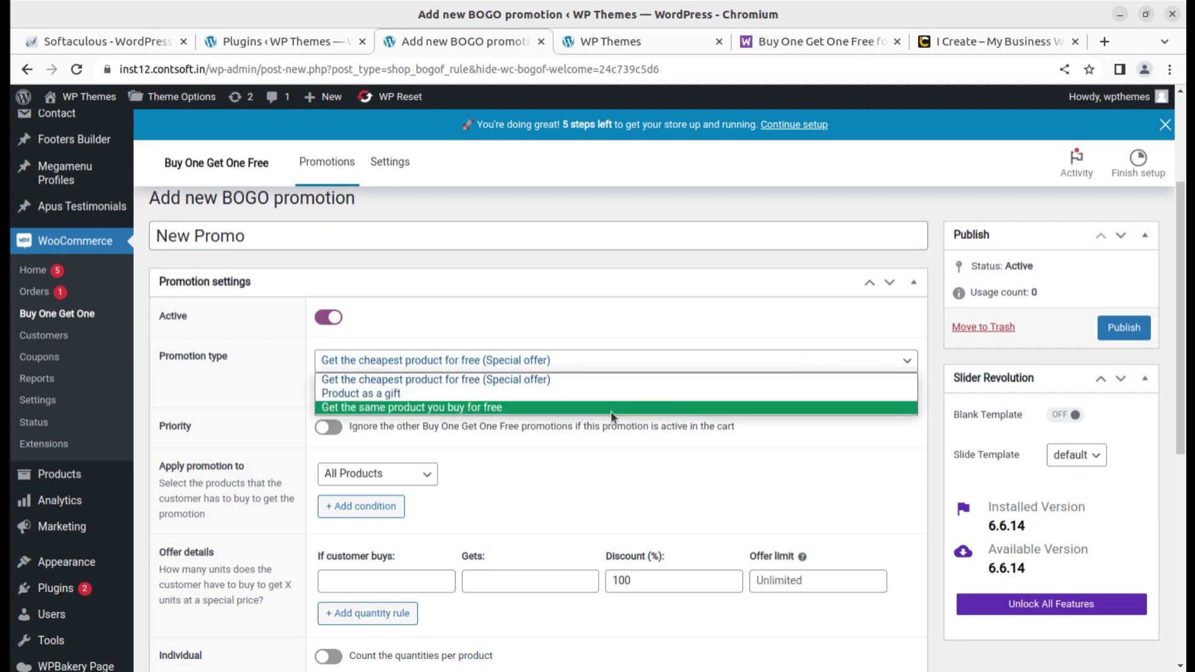
{"action": "left_click", "coordinate": [287, 406]}
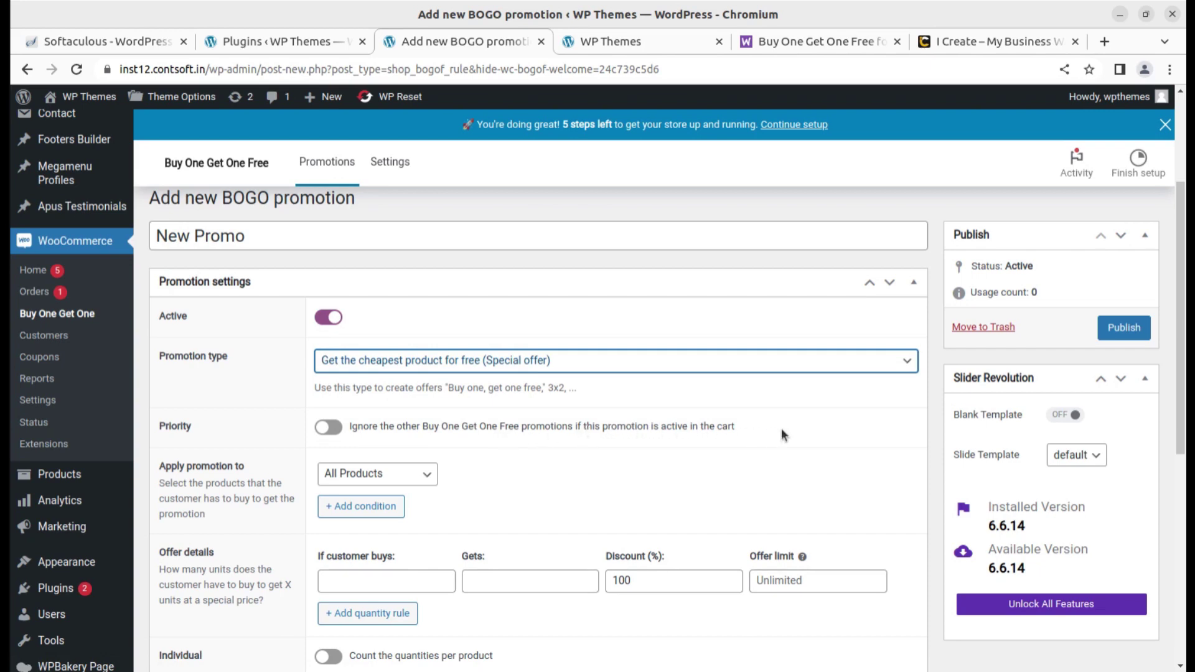
{"action": "left_click", "coordinate": [286, 391]}
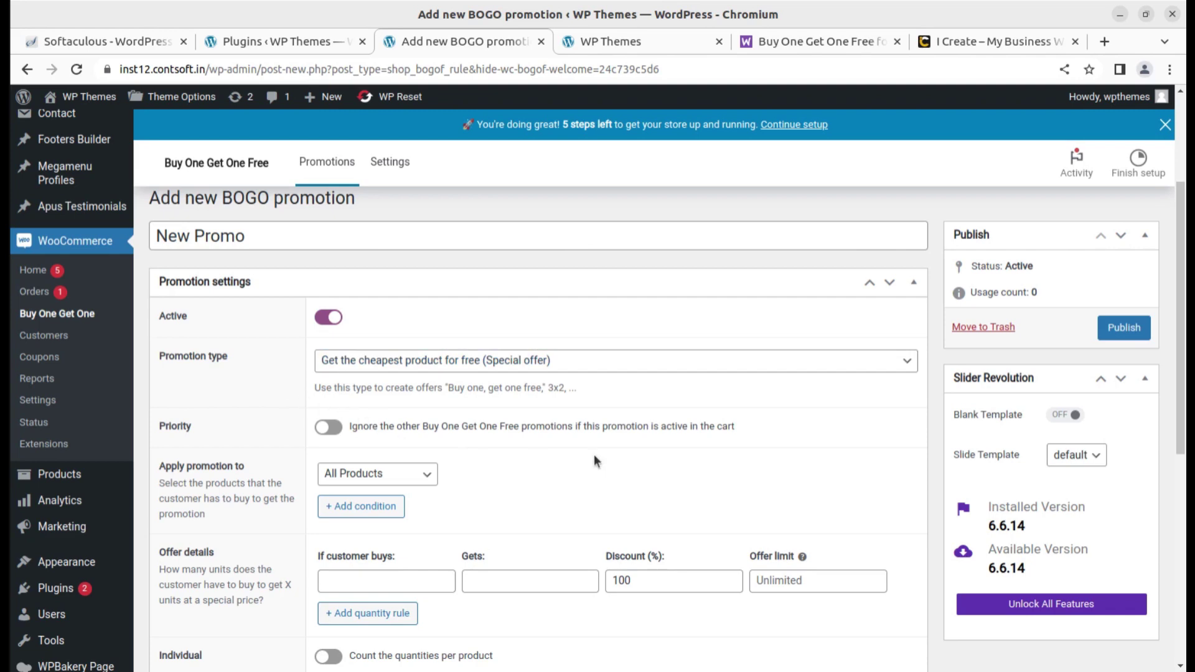
{"action": "scroll", "coordinate": [671, 460], "scroll_direction": "down", "scroll_amount": 3}
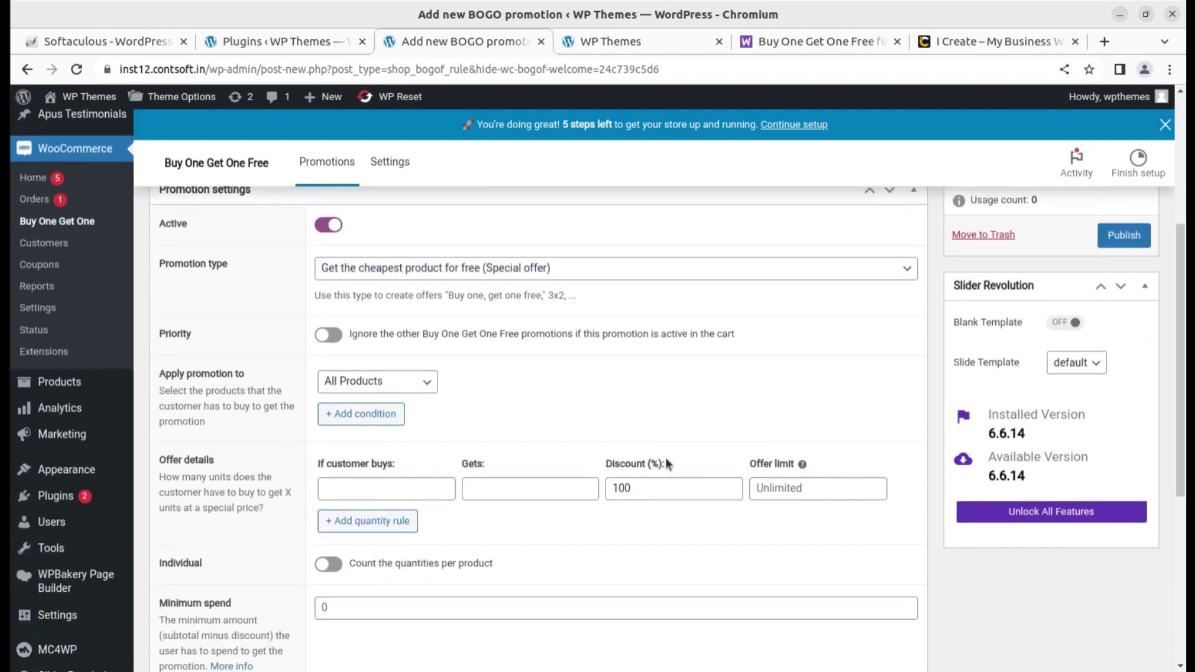
{"action": "scroll", "coordinate": [658, 435], "scroll_direction": "down", "scroll_amount": 3}
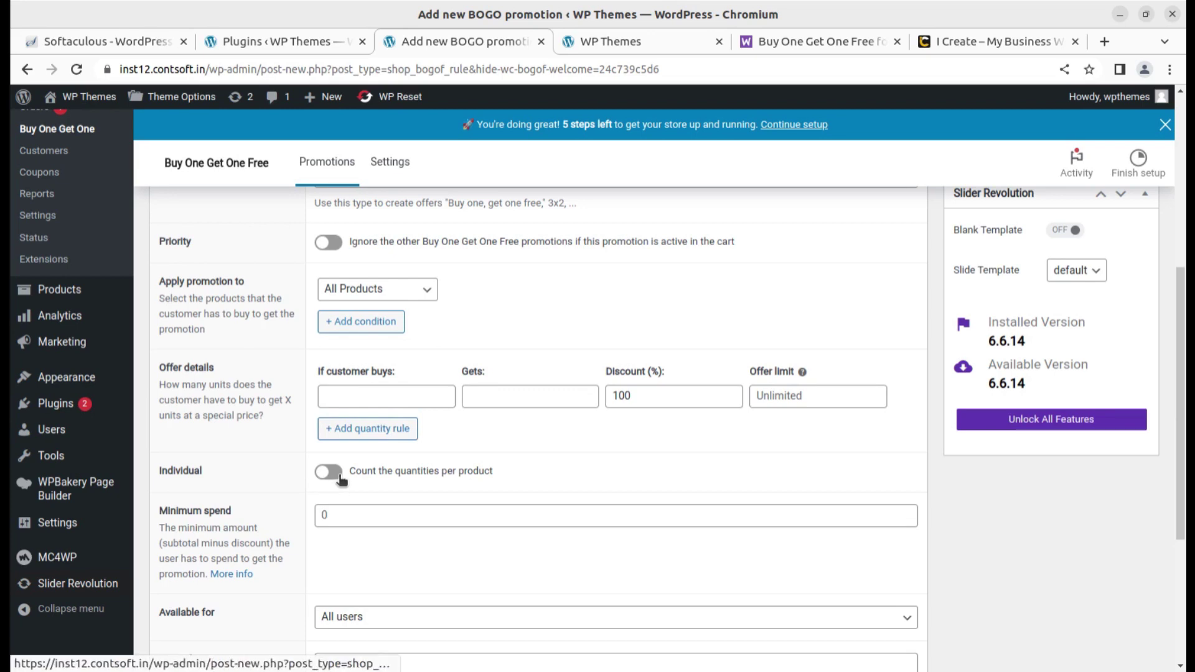
{"action": "scroll", "coordinate": [567, 507], "scroll_direction": "down", "scroll_amount": 3}
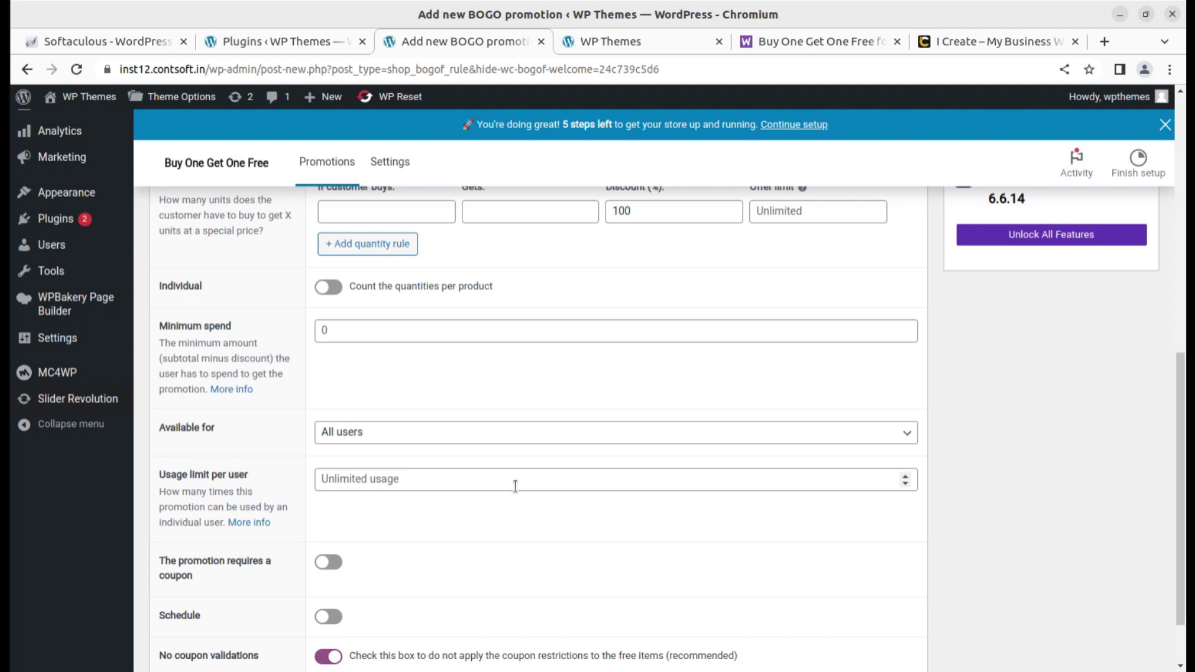
{"action": "left_click", "coordinate": [492, 435]}
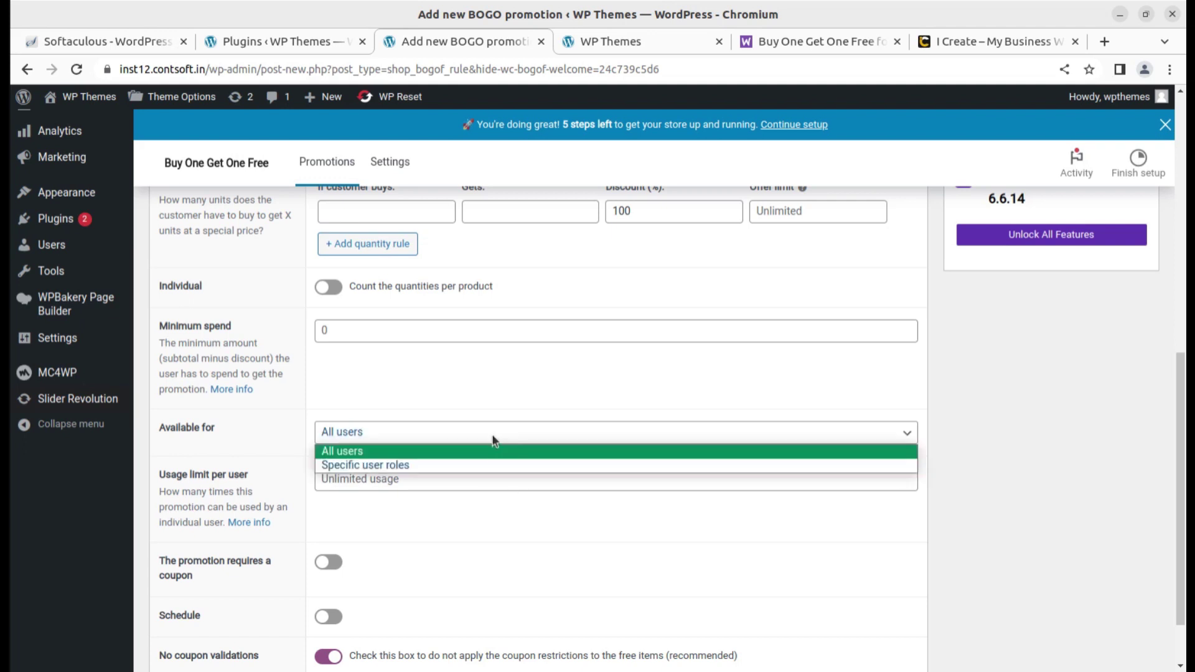
{"action": "left_click", "coordinate": [492, 434]}
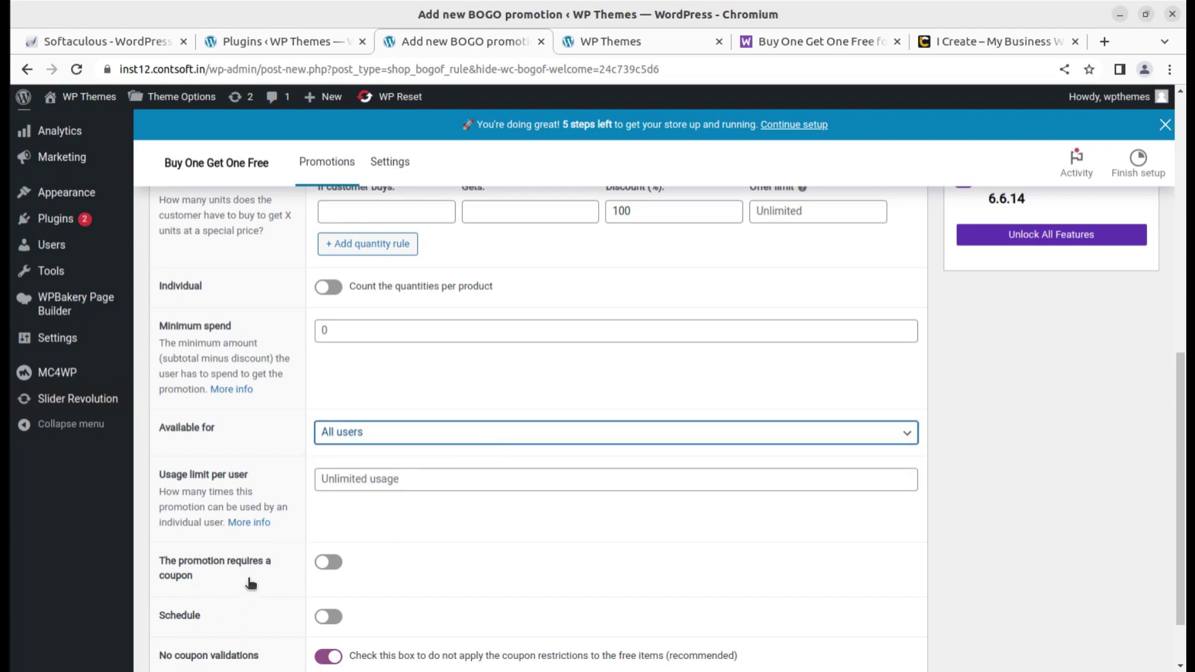
{"action": "left_click", "coordinate": [336, 565]}
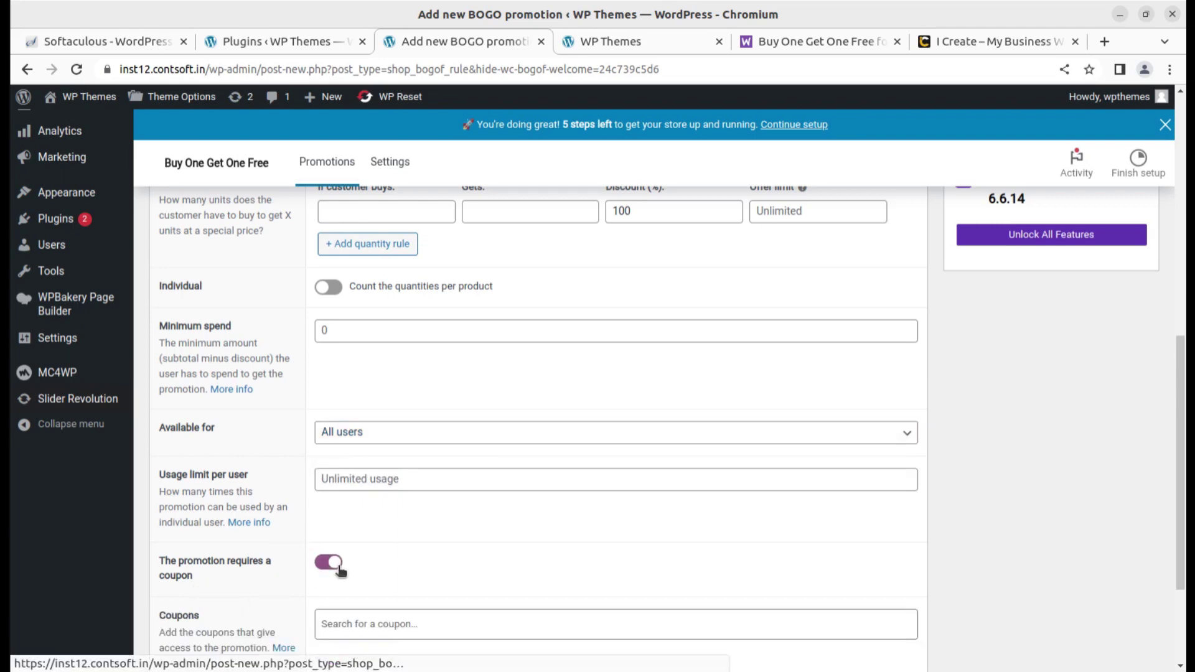
{"action": "scroll", "coordinate": [339, 570], "scroll_direction": "down", "scroll_amount": 3}
{"action": "left_click", "coordinate": [324, 399]}
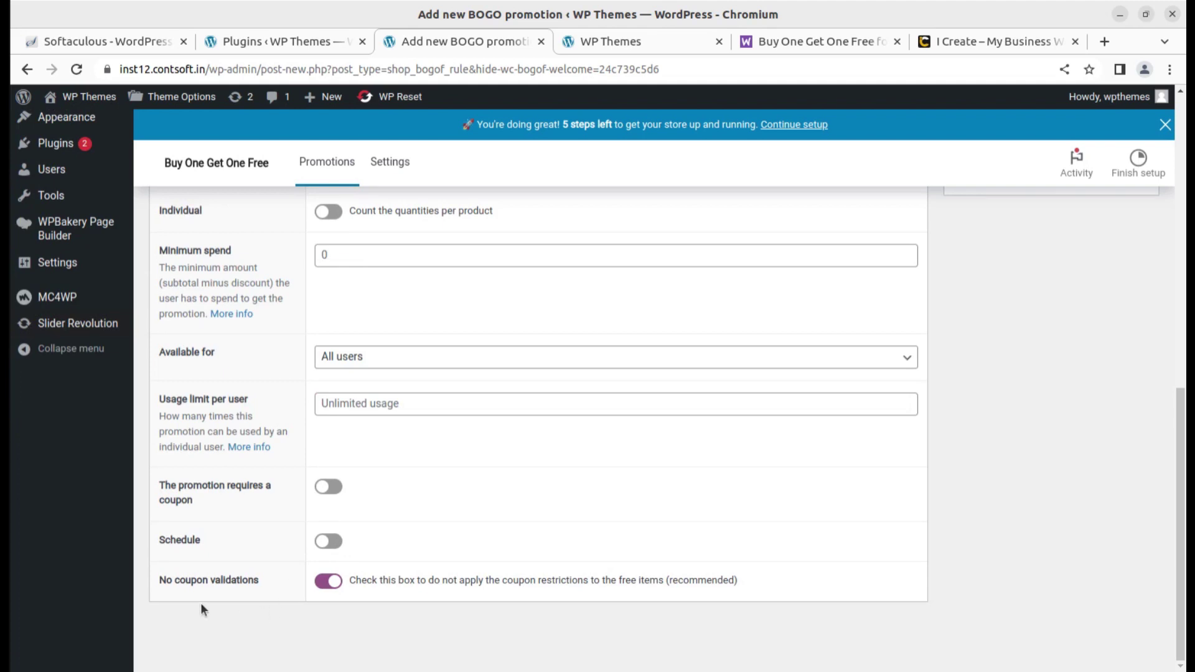
Set New Promo to 'buys 2, gets 1' at 100% discount and publish it
{"action": "scroll", "coordinate": [516, 562], "scroll_direction": "up", "scroll_amount": 10}
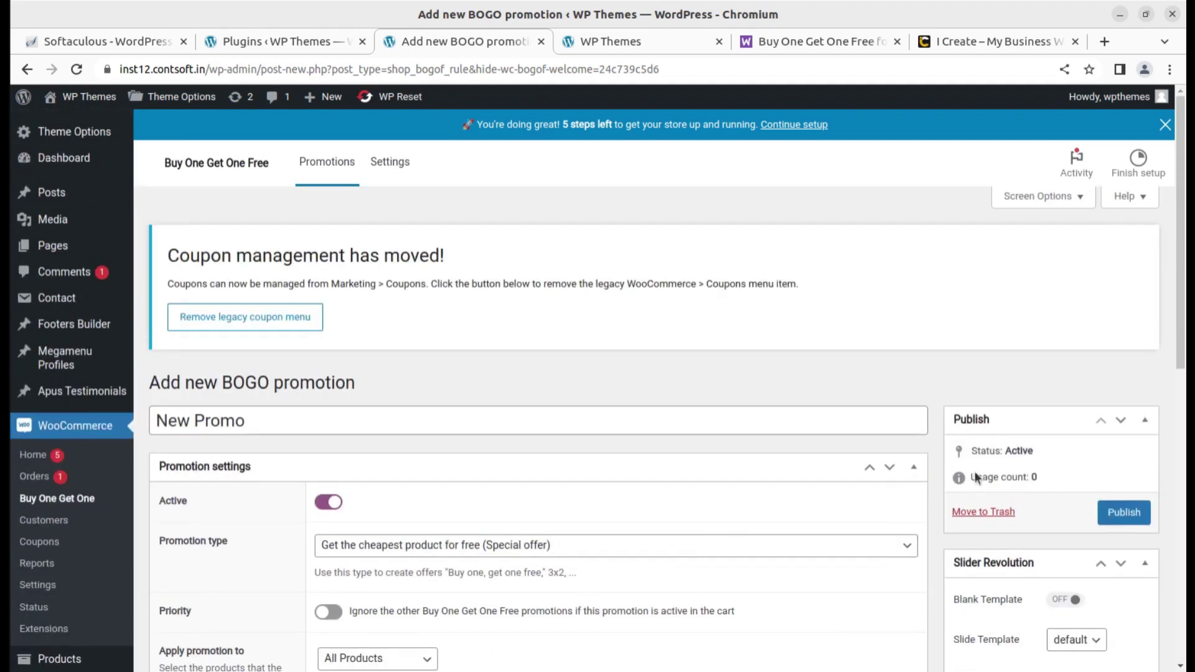
{"action": "left_click", "coordinate": [1116, 511]}
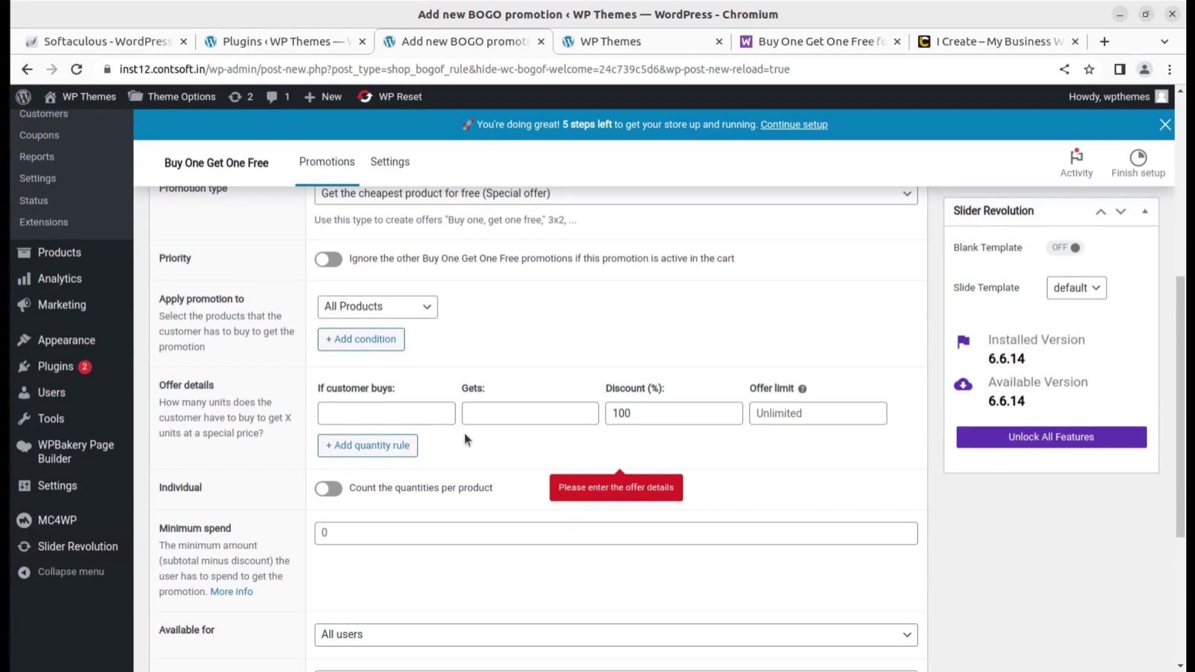
{"action": "left_click", "coordinate": [397, 414]}
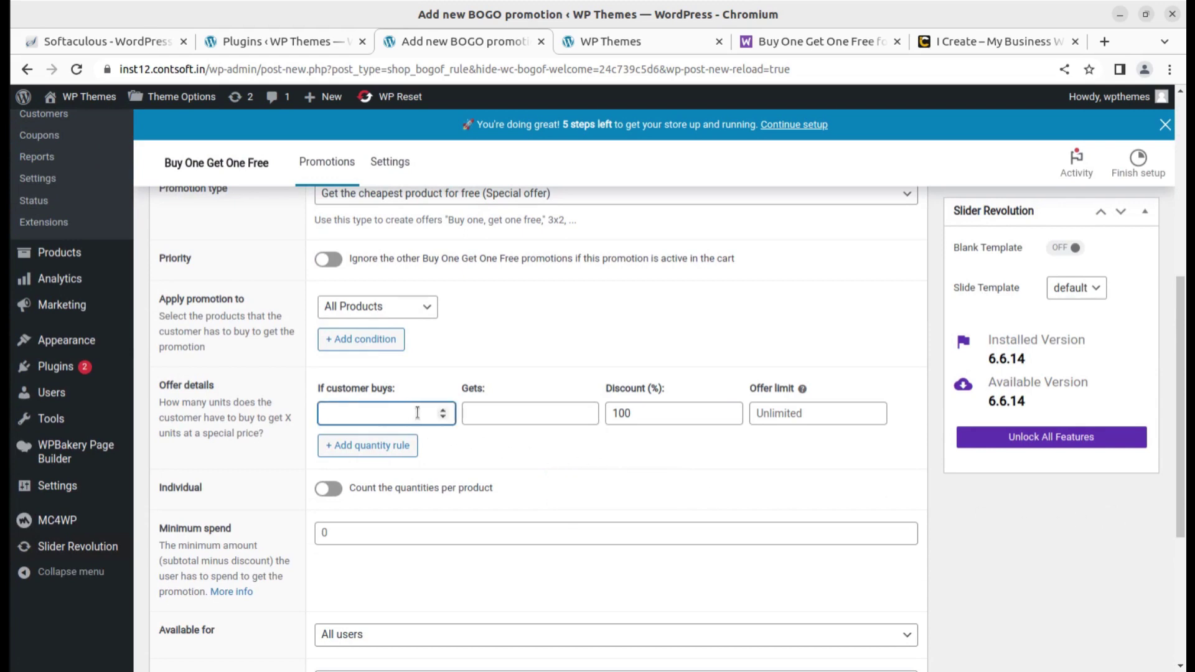
{"action": "left_click", "coordinate": [442, 410]}
{"action": "left_click", "coordinate": [585, 409]}
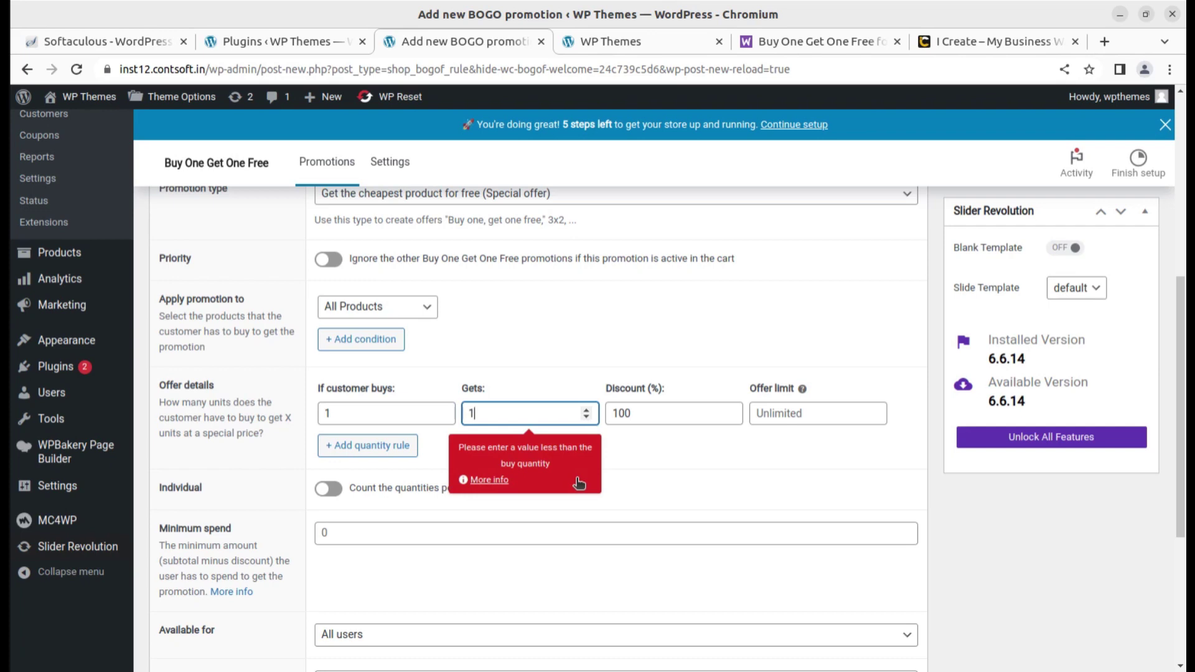
{"action": "left_click", "coordinate": [442, 411]}
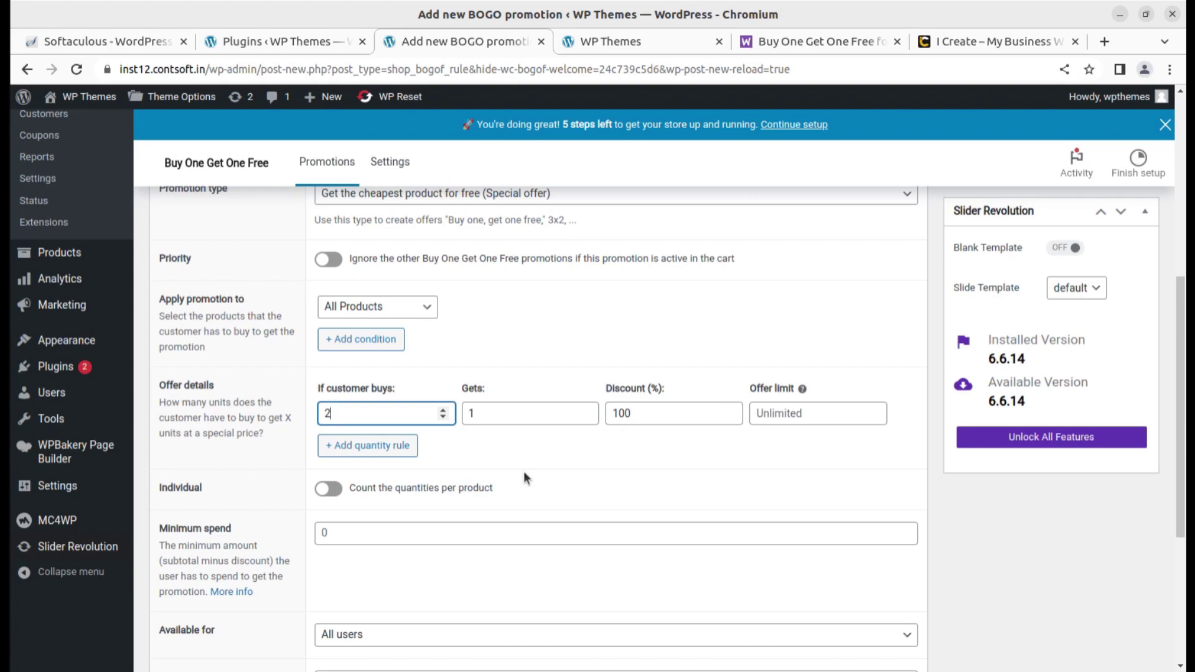
{"action": "scroll", "coordinate": [524, 478], "scroll_direction": "down", "scroll_amount": 5}
{"action": "scroll", "coordinate": [823, 481], "scroll_direction": "up", "scroll_amount": 10}
{"action": "left_click", "coordinate": [1139, 537]}
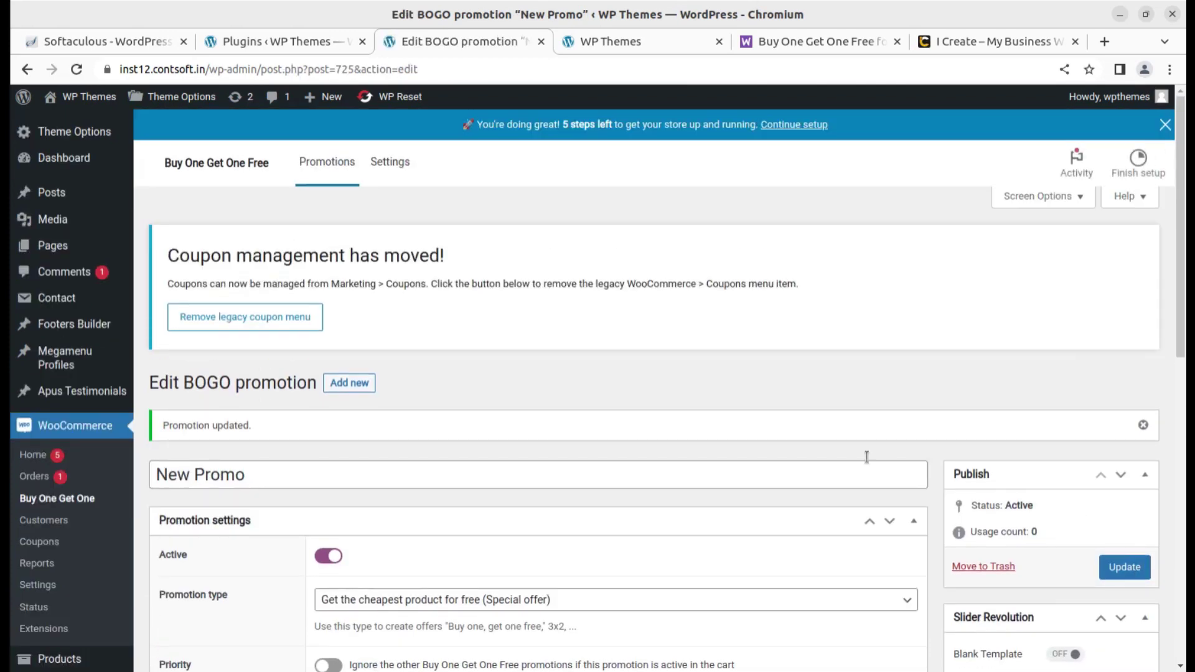
Browse the Kossy shop listing and open the Floral Print Shirt product page
{"action": "left_click", "coordinate": [600, 43]}
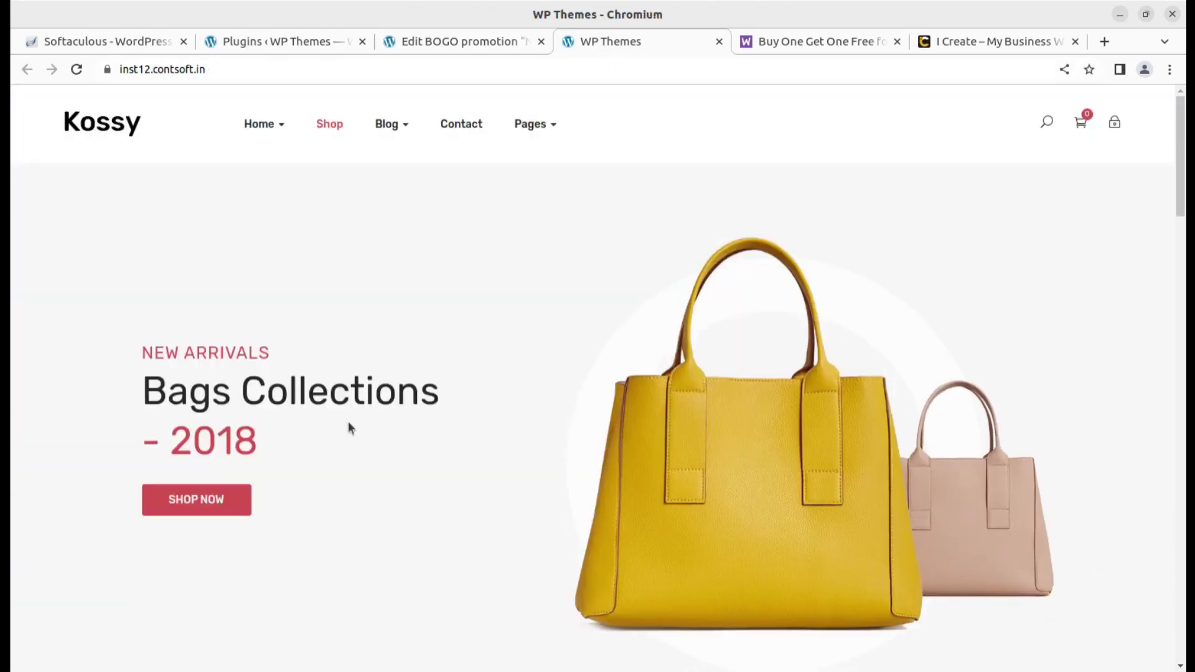
{"action": "scroll", "coordinate": [354, 365], "scroll_direction": "down", "scroll_amount": 10}
{"action": "mouse_move", "coordinate": [275, 389]}
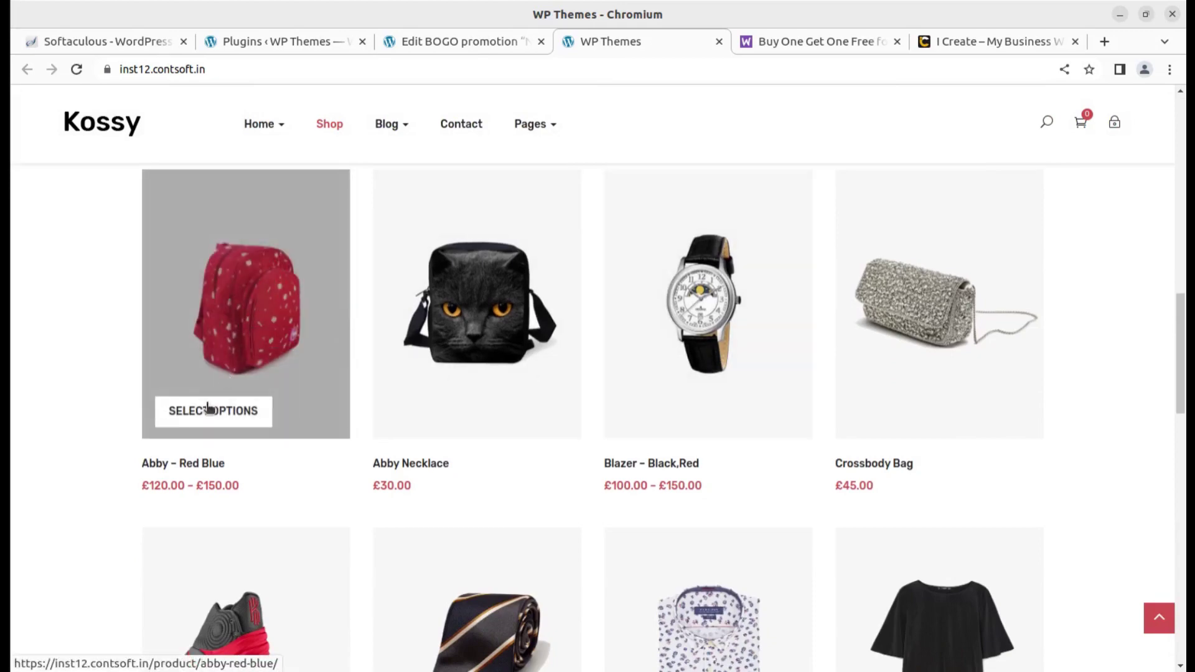
{"action": "left_click", "coordinate": [234, 316]}
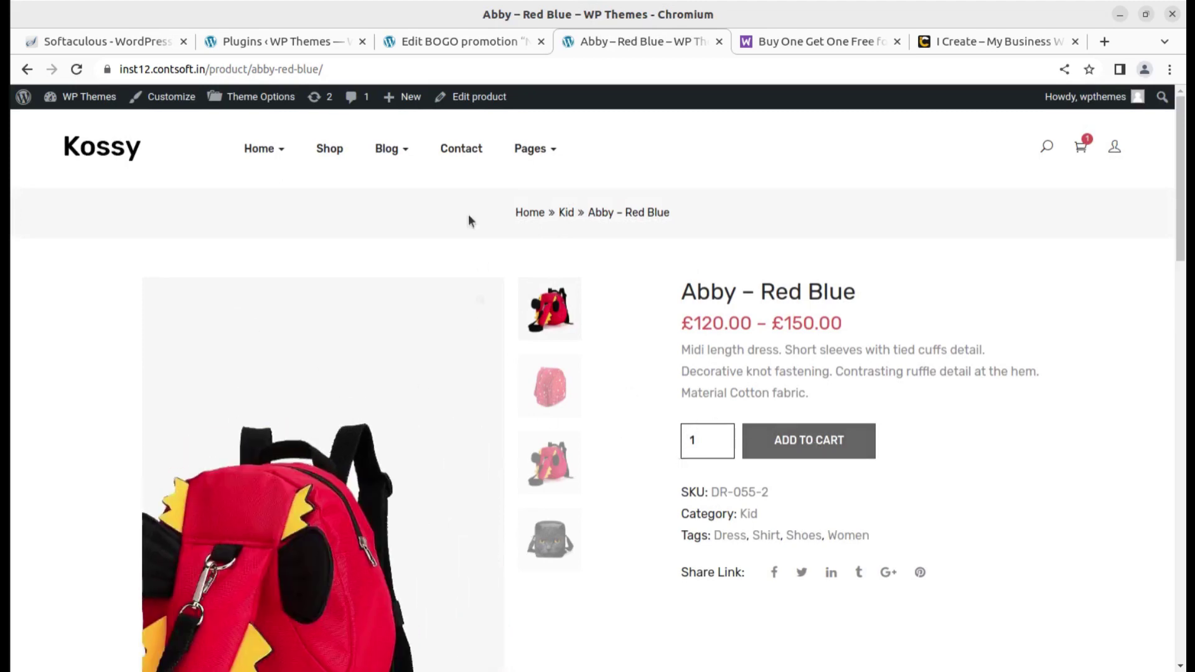
{"action": "left_click", "coordinate": [37, 72]}
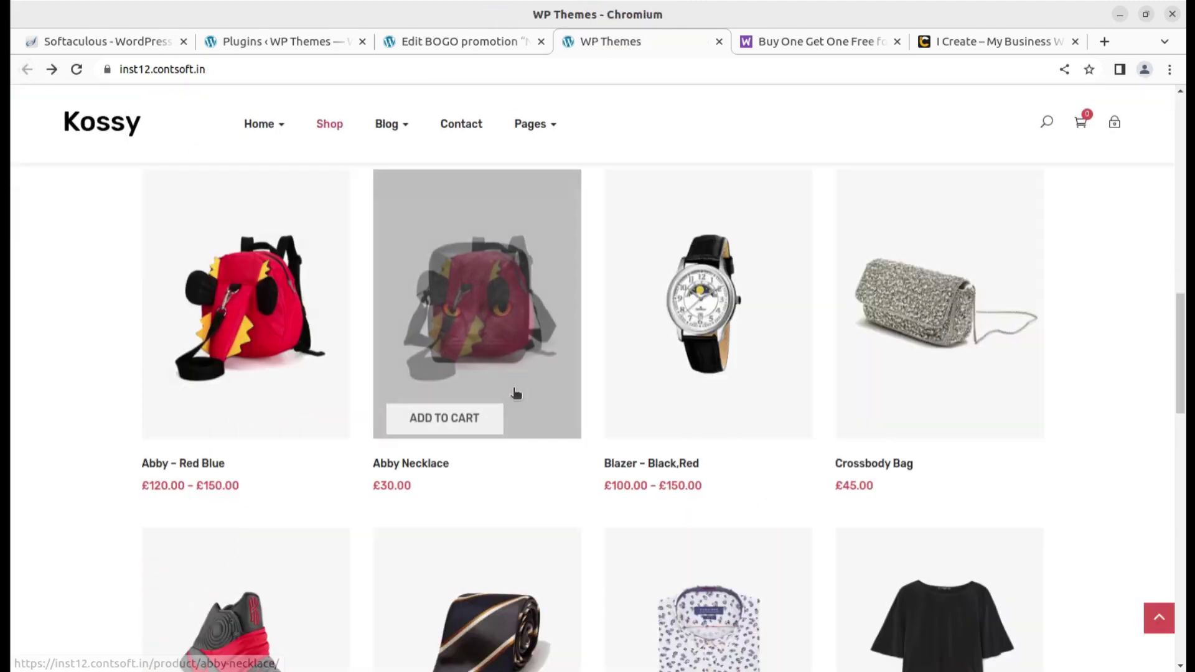
{"action": "scroll", "coordinate": [622, 436], "scroll_direction": "down", "scroll_amount": 3}
{"action": "left_click", "coordinate": [718, 498]}
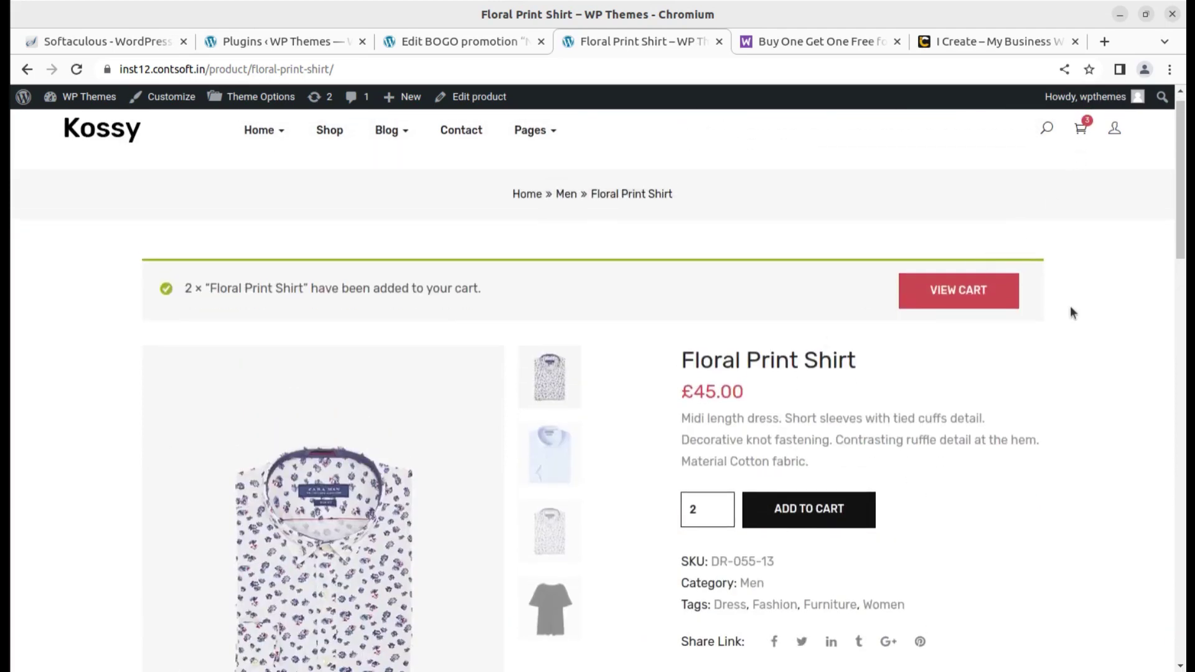
Empty the cart by removing the Men Cotton Shirt and Floral Print Shirt
{"action": "left_click", "coordinate": [1081, 132]}
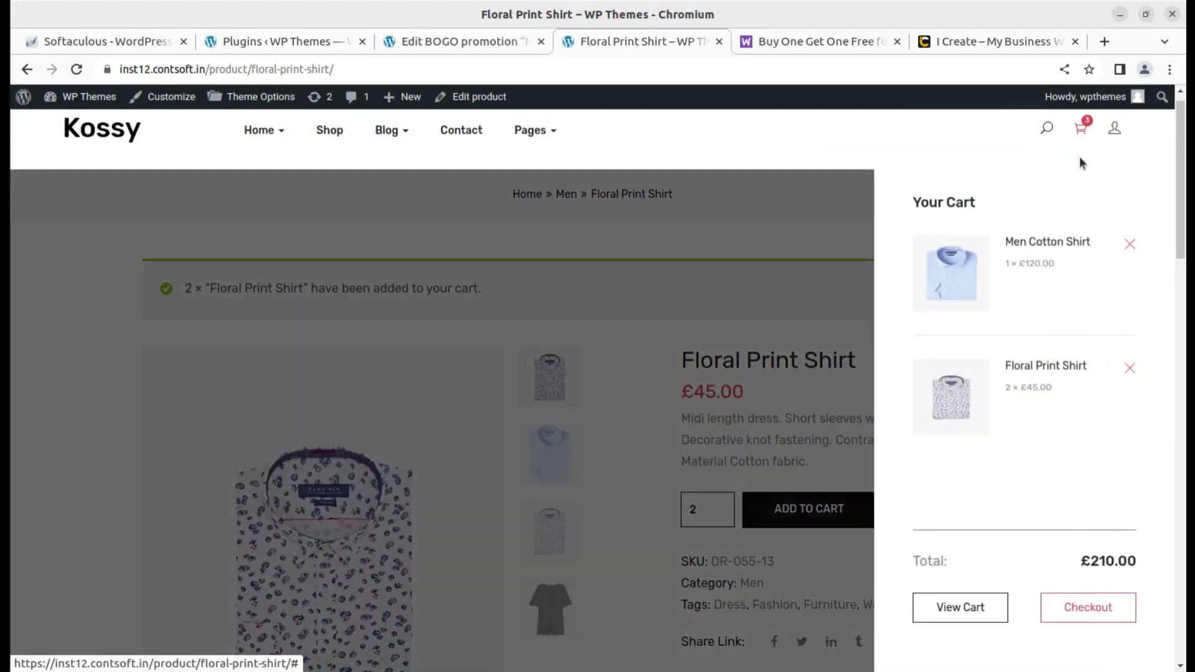
{"action": "left_click", "coordinate": [1129, 250]}
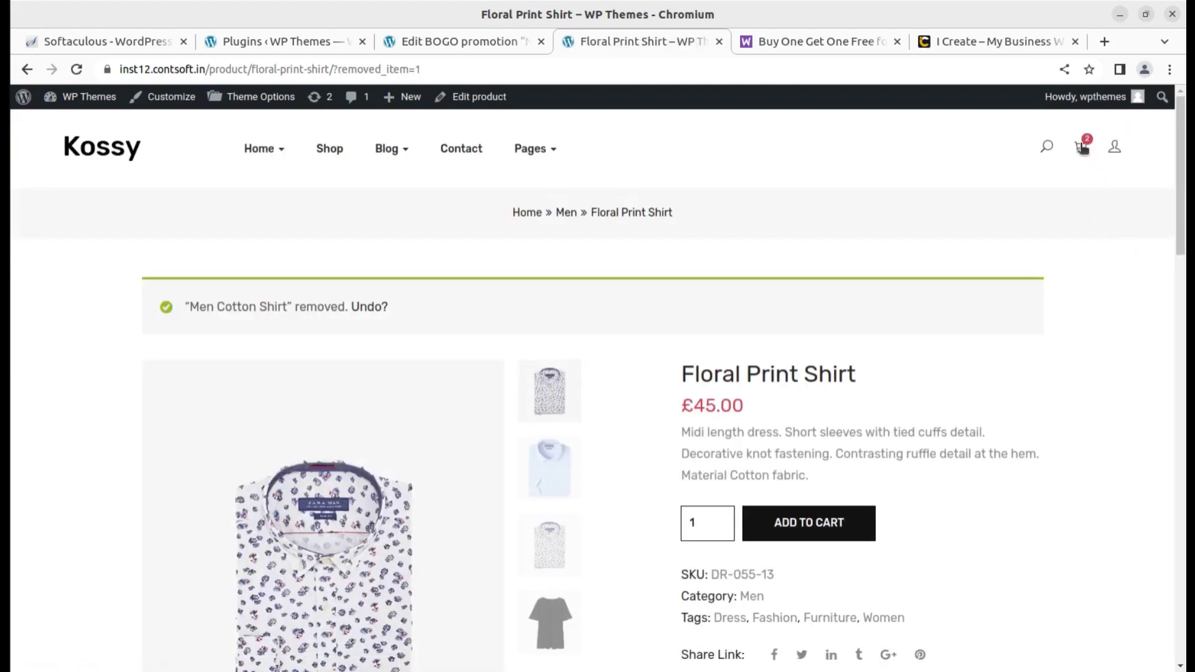
{"action": "left_click", "coordinate": [1089, 148]}
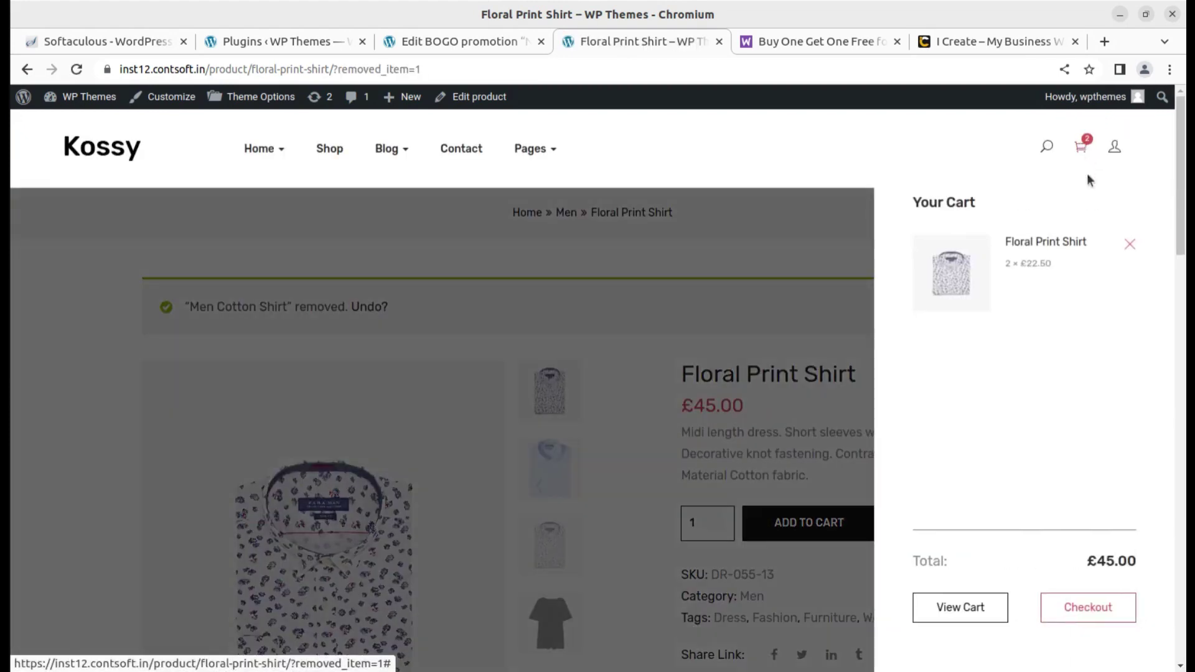
{"action": "left_click", "coordinate": [1125, 246]}
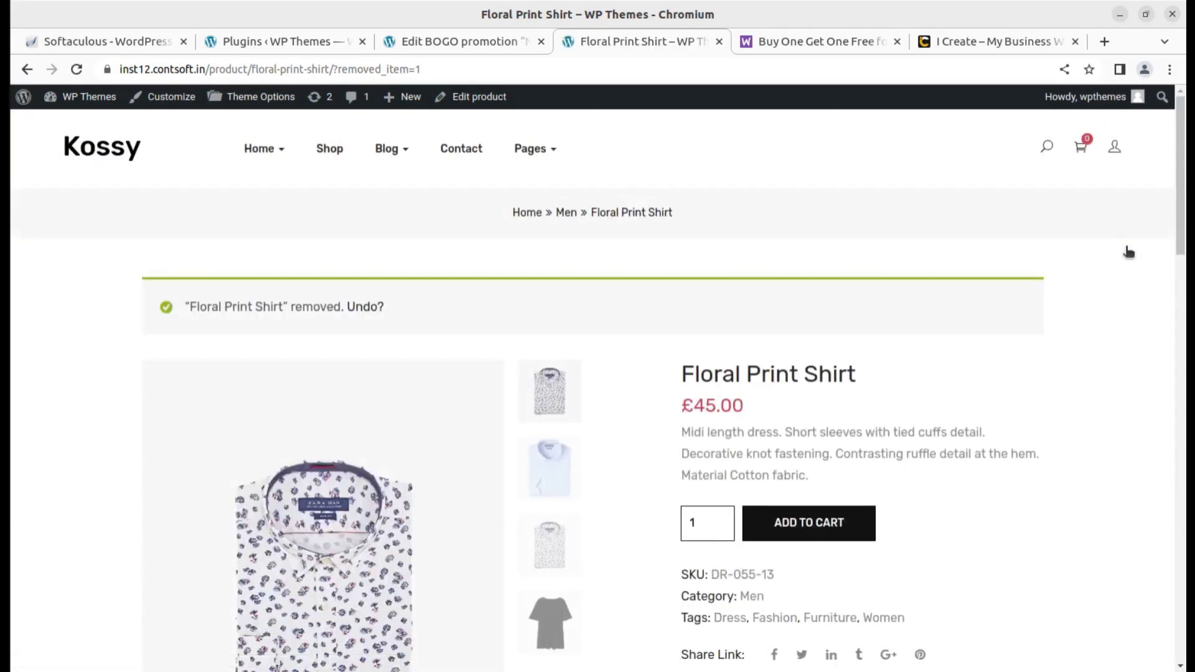
Add two Floral Print Shirts to the cart
{"action": "left_click", "coordinate": [720, 519]}
{"action": "left_click", "coordinate": [786, 526]}
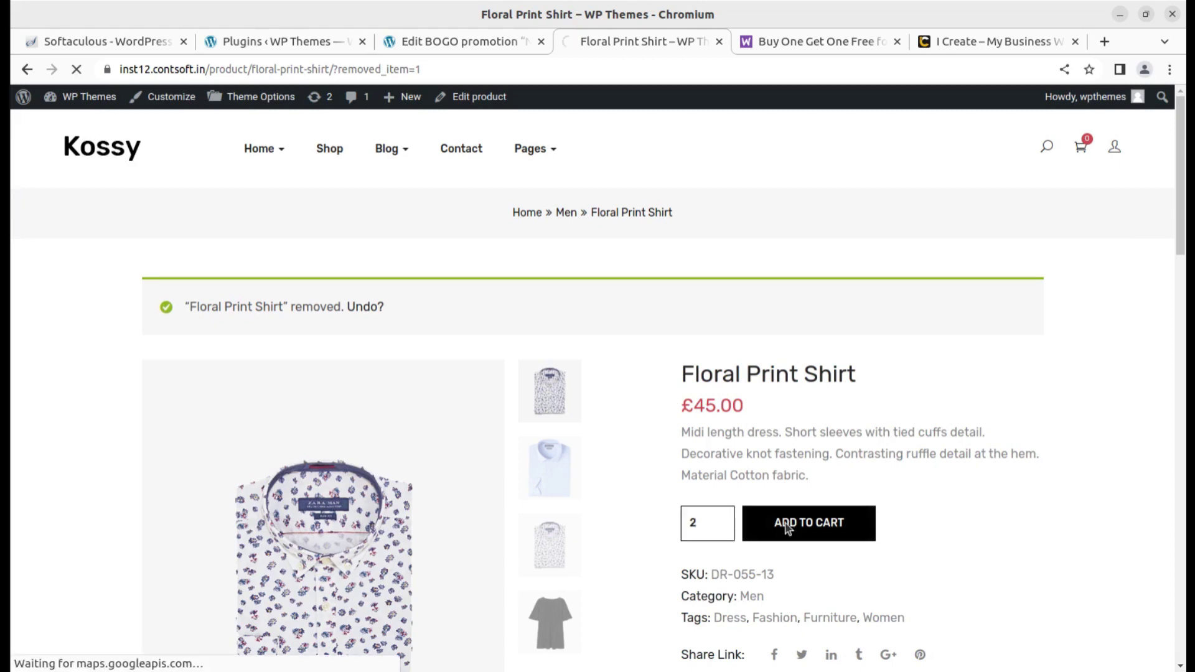
{"action": "scroll", "coordinate": [762, 513], "scroll_direction": "down", "scroll_amount": 7}
{"action": "scroll", "coordinate": [778, 492], "scroll_direction": "up", "scroll_amount": 7}
Go to checkout and check the order shows Floral Print Shirt ×2 at £90.00 plus a free ×1
{"action": "left_click", "coordinate": [1080, 148]}
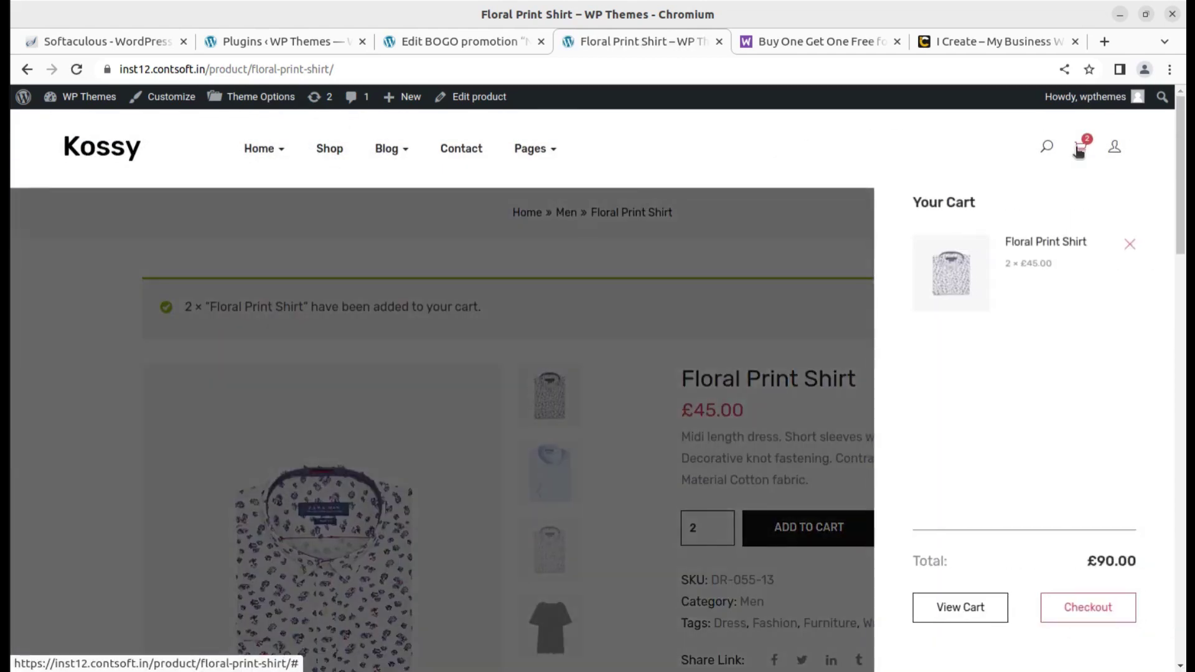
{"action": "left_click", "coordinate": [1079, 603]}
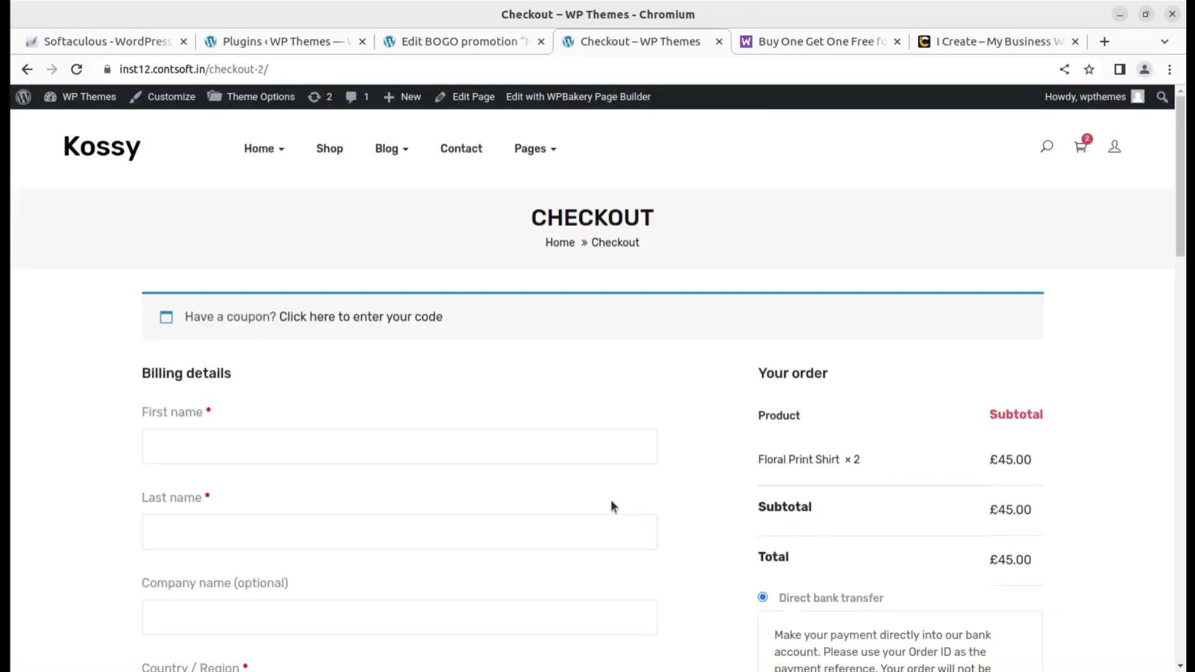
{"action": "scroll", "coordinate": [610, 504], "scroll_direction": "down", "scroll_amount": 3}
{"action": "scroll", "coordinate": [611, 499], "scroll_direction": "down", "scroll_amount": 5}
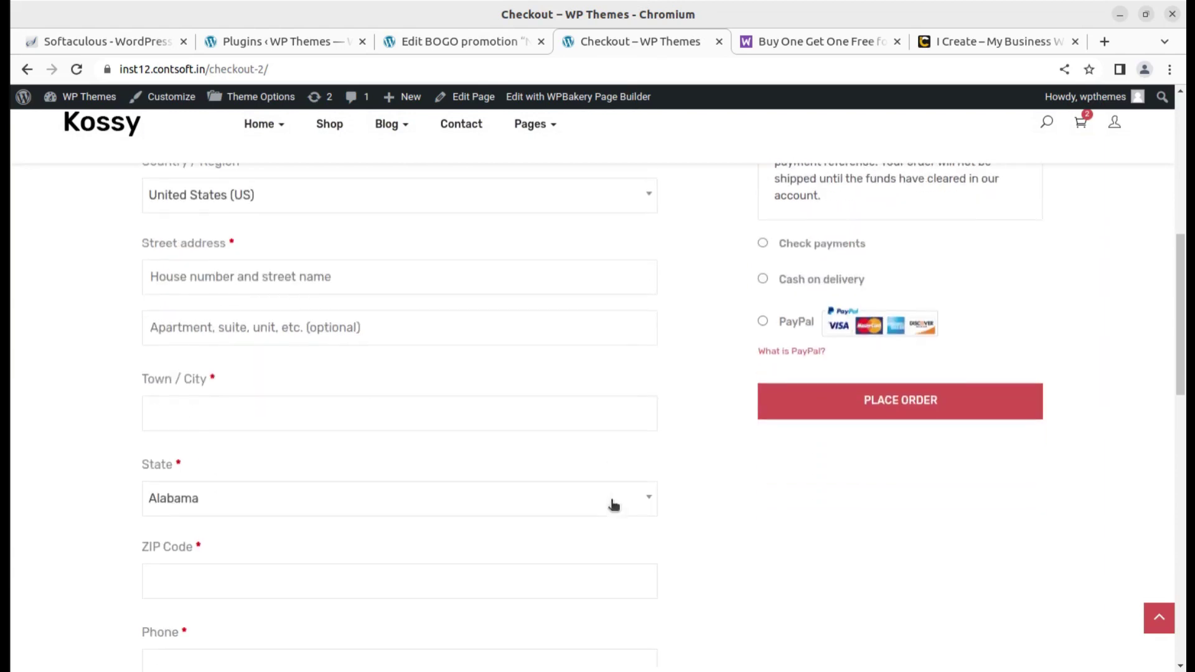
{"action": "scroll", "coordinate": [551, 409], "scroll_direction": "down", "scroll_amount": 4}
{"action": "scroll", "coordinate": [553, 408], "scroll_direction": "down", "scroll_amount": 10}
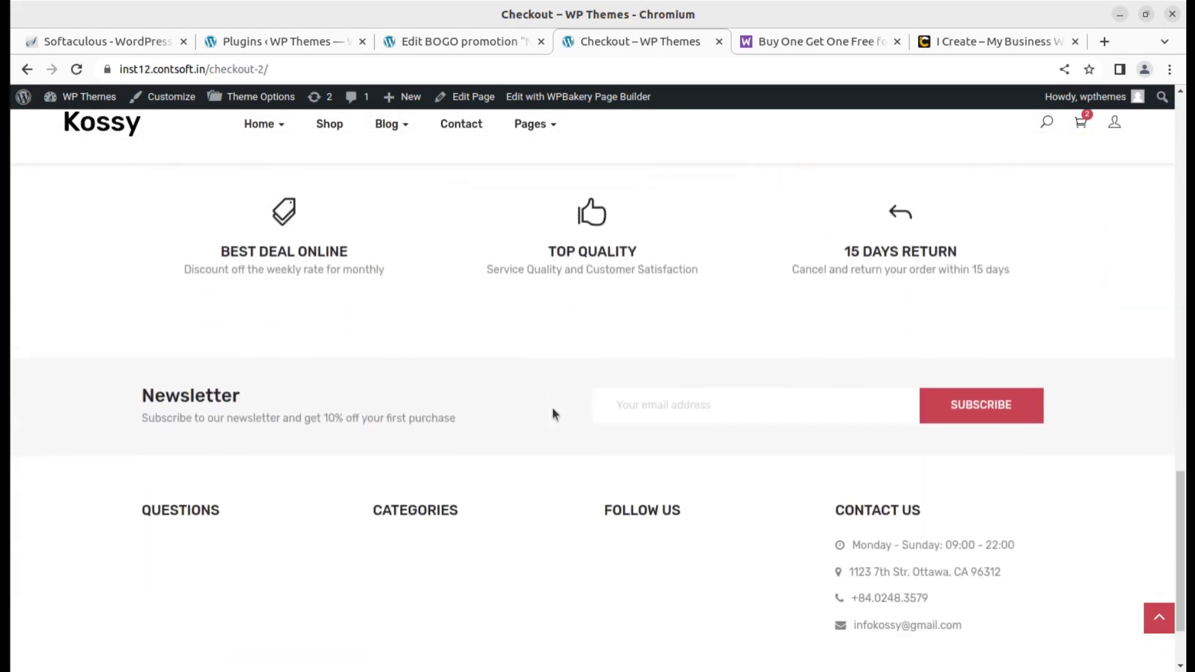
{"action": "scroll", "coordinate": [552, 409], "scroll_direction": "up", "scroll_amount": 20}
{"action": "scroll", "coordinate": [552, 407], "scroll_direction": "up", "scroll_amount": 1}
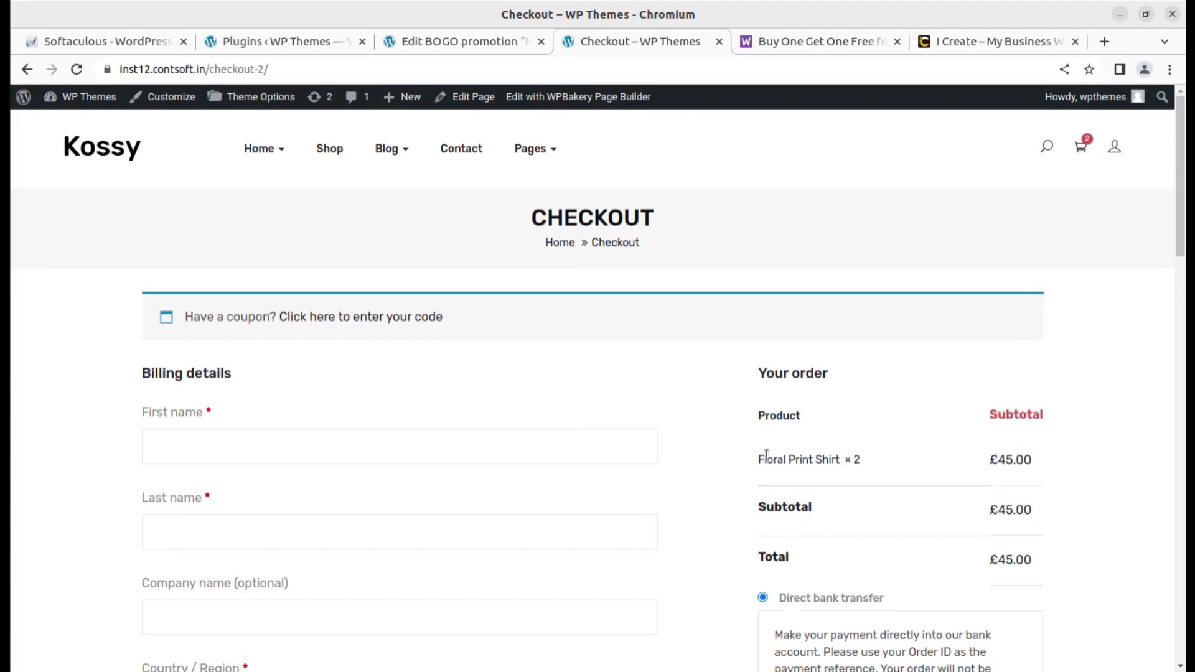
{"action": "left_click_drag", "start_coordinate": [764, 461], "coordinate": [860, 460]}
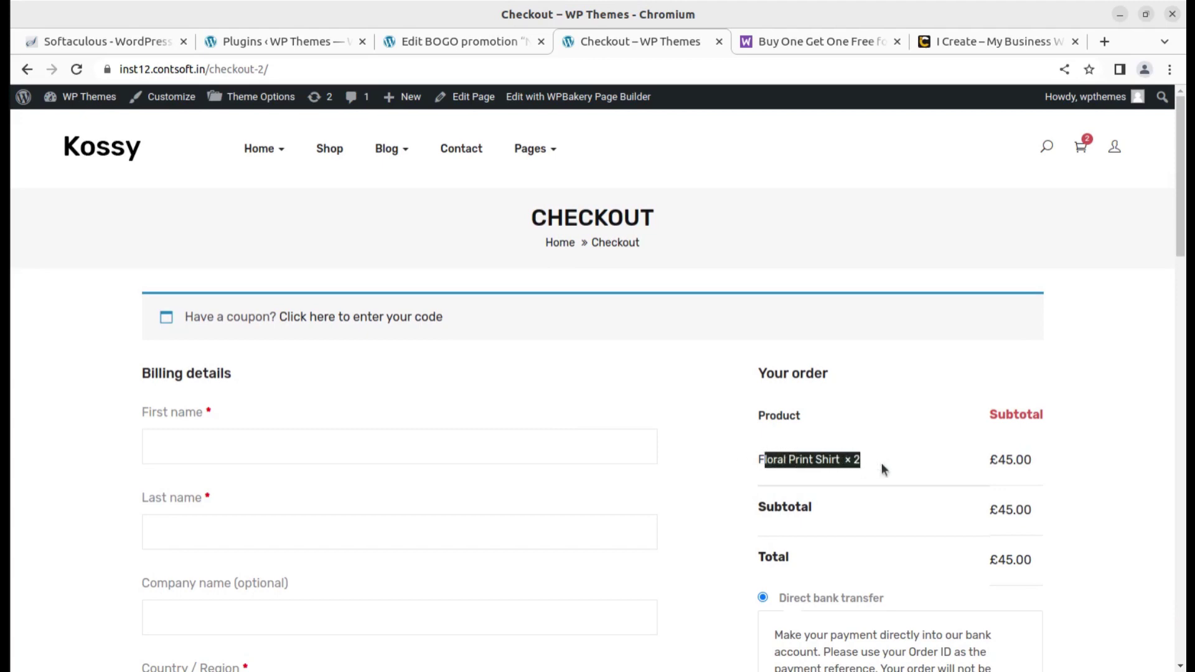
{"action": "scroll", "coordinate": [881, 463], "scroll_direction": "down", "scroll_amount": 5}
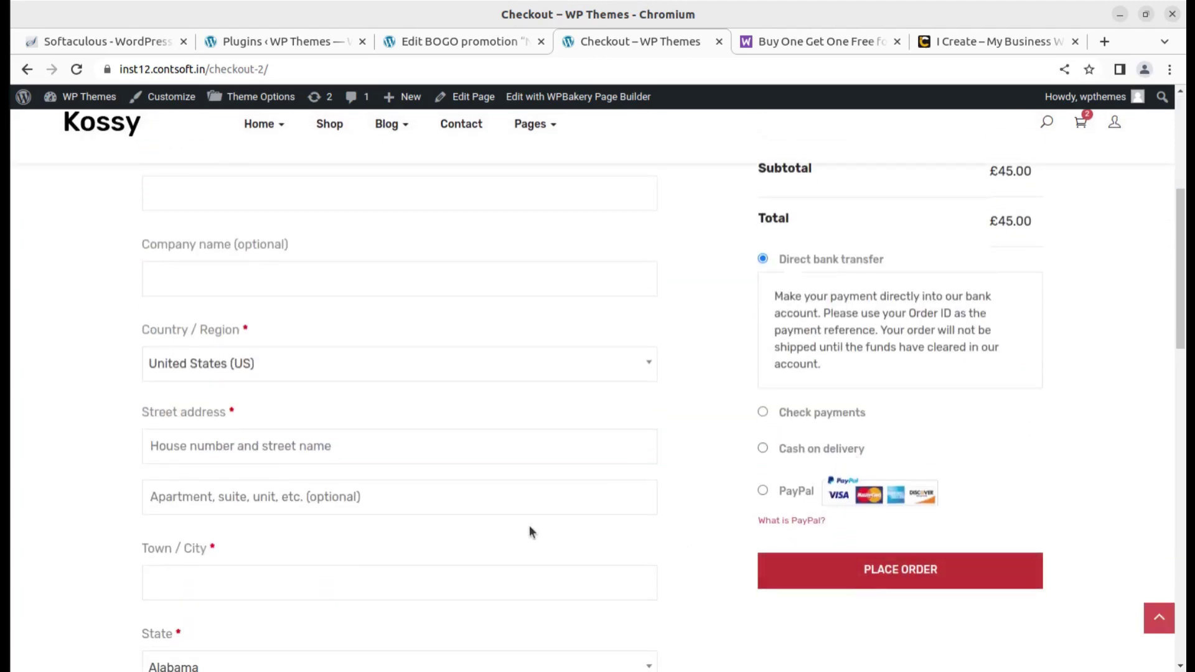
{"action": "scroll", "coordinate": [530, 527], "scroll_direction": "up", "scroll_amount": 5}
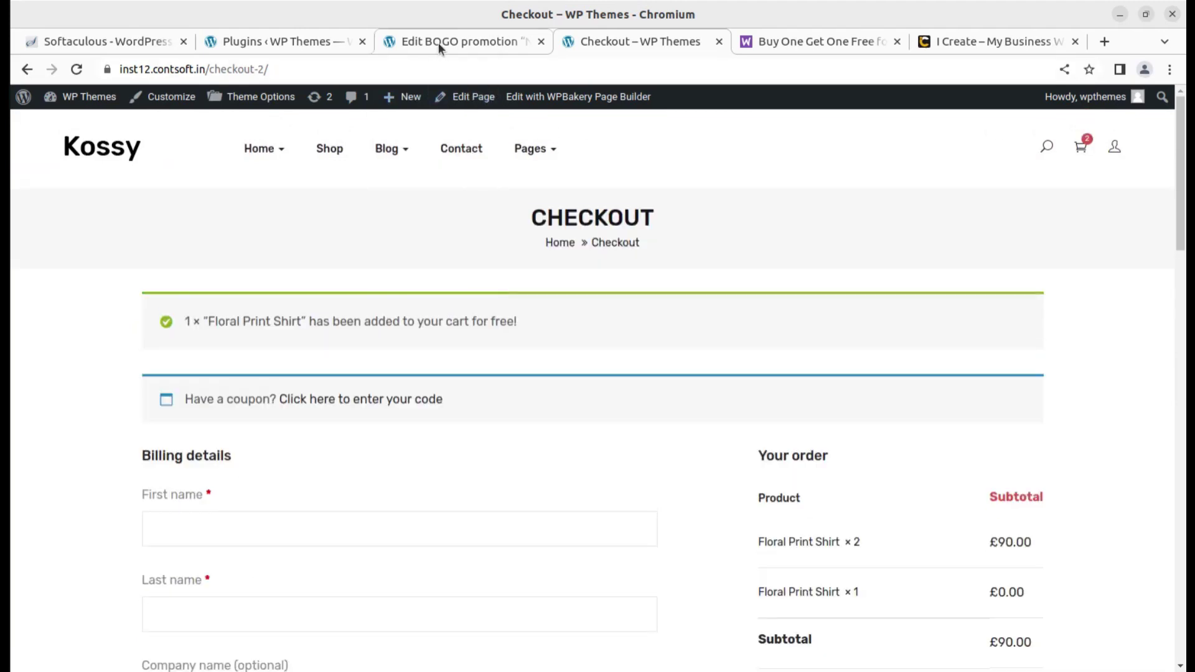
Change New Promo's type to 'Get the same product you buy for free' and update it
{"action": "left_click", "coordinate": [439, 43]}
{"action": "scroll", "coordinate": [475, 462], "scroll_direction": "down", "scroll_amount": 3}
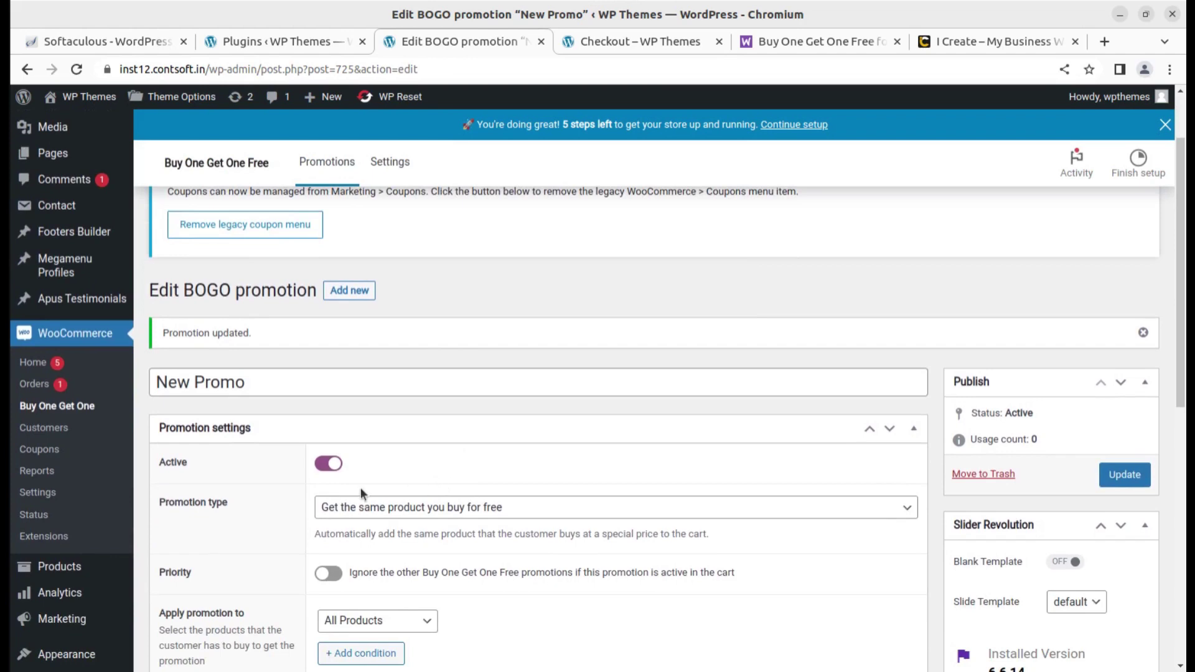
{"action": "left_click", "coordinate": [407, 509]}
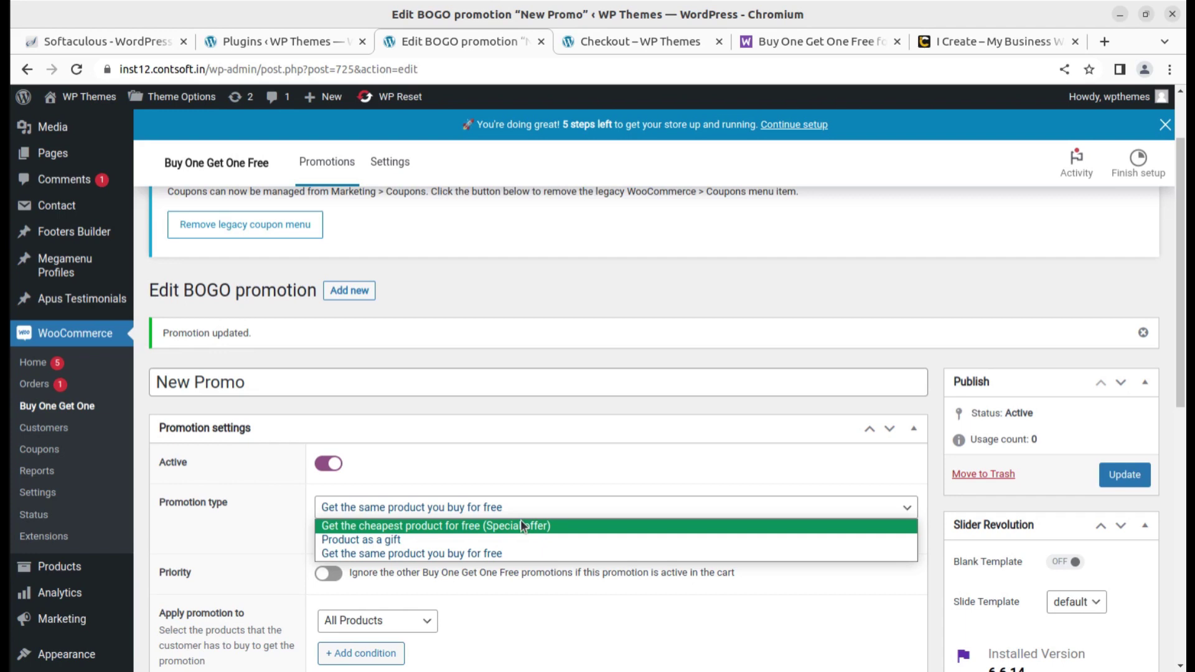
{"action": "left_click", "coordinate": [449, 555]}
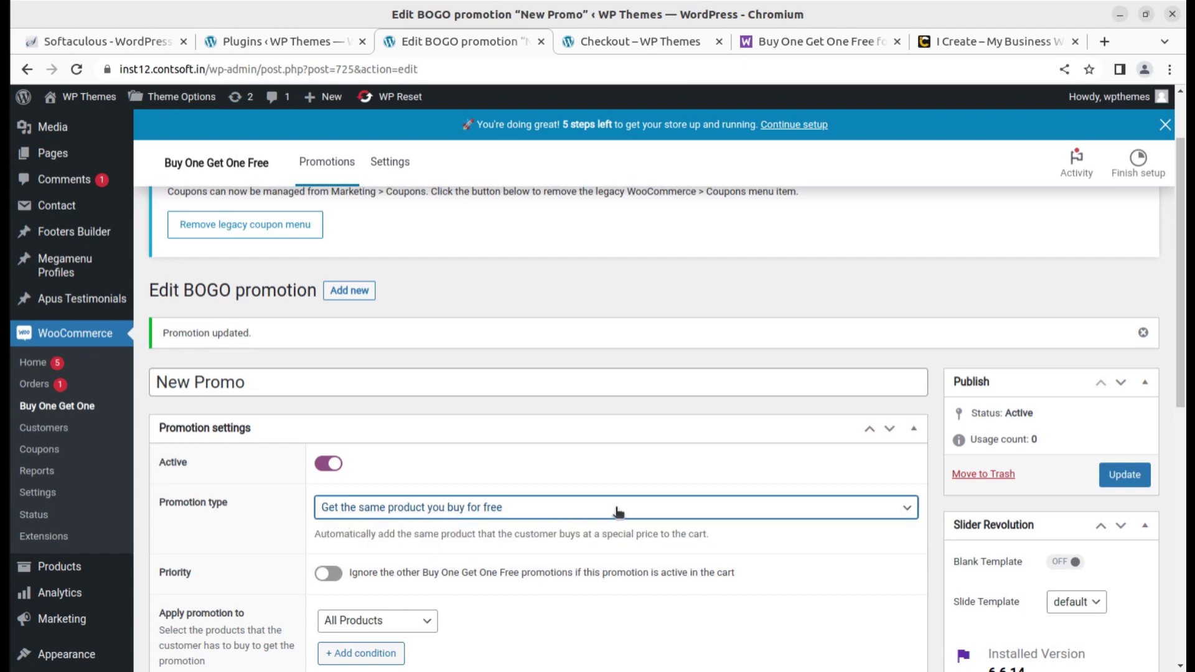
{"action": "left_click", "coordinate": [1122, 478]}
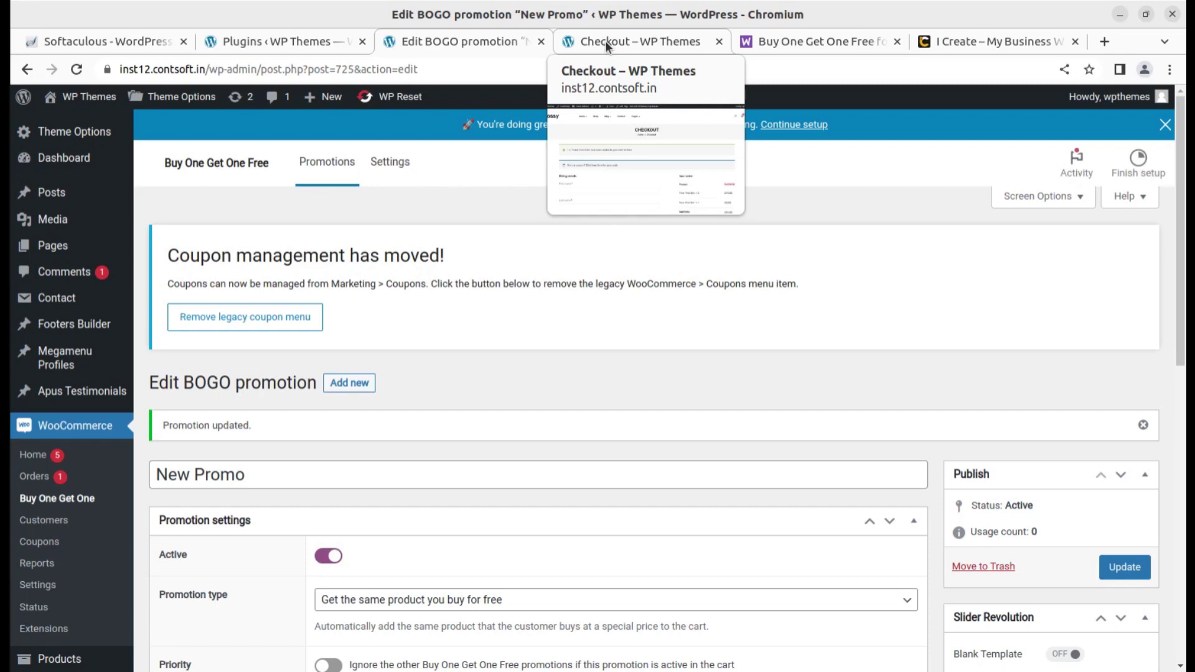
Recheck the checkout's free Floral Print Shirt notice, then go back to the Edit BOGO promotion page
{"action": "left_click", "coordinate": [607, 45]}
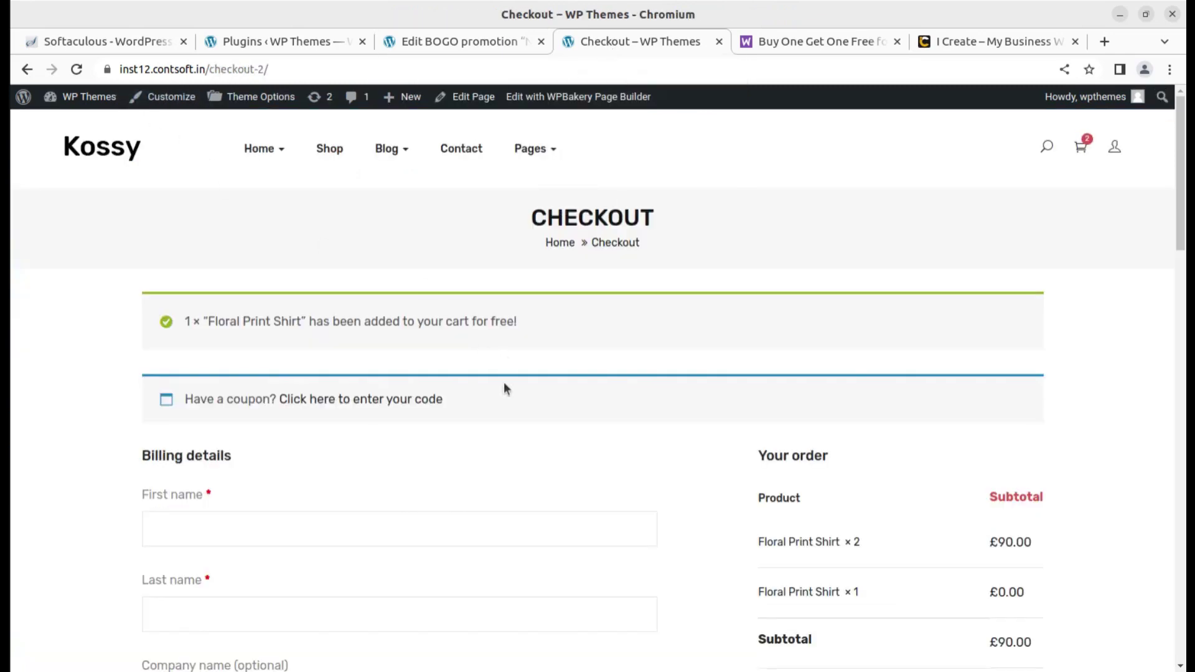
{"action": "scroll", "coordinate": [506, 439], "scroll_direction": "down", "scroll_amount": 3}
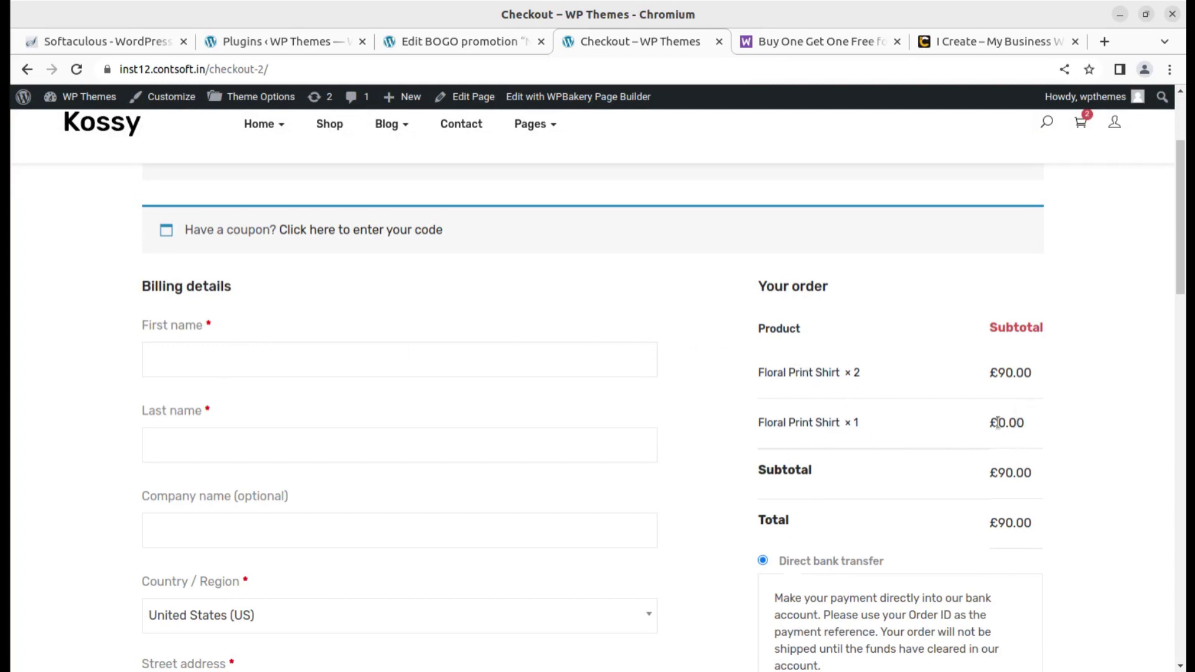
{"action": "scroll", "coordinate": [1026, 424], "scroll_direction": "down", "scroll_amount": 5}
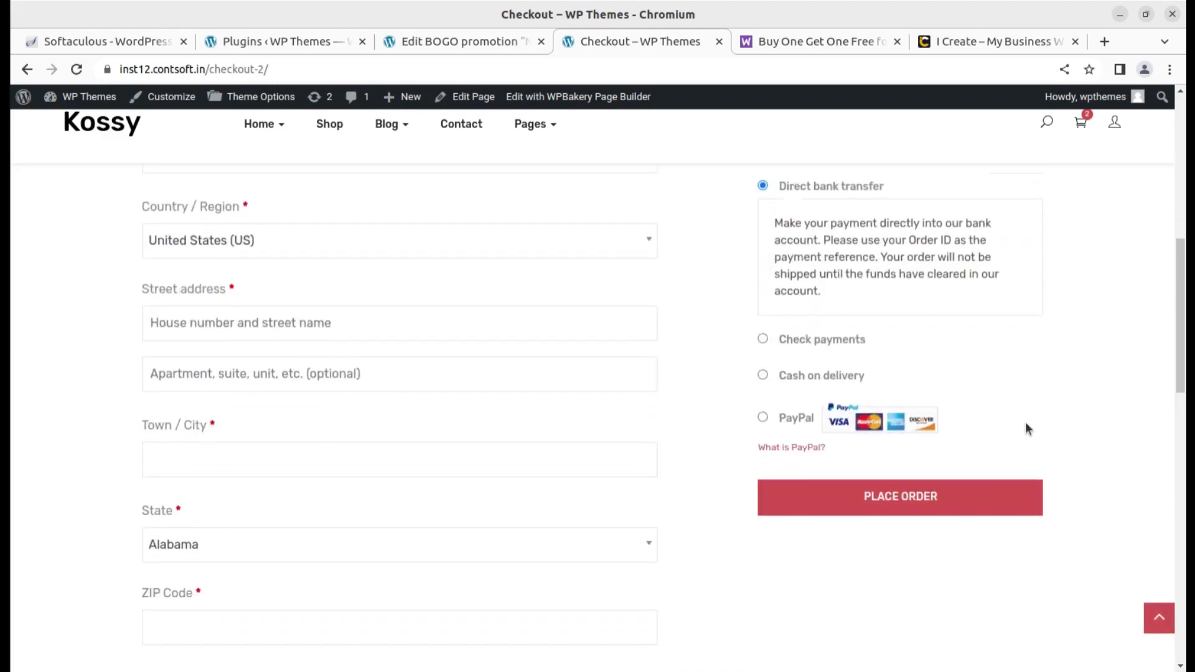
{"action": "scroll", "coordinate": [1025, 422], "scroll_direction": "up", "scroll_amount": 5}
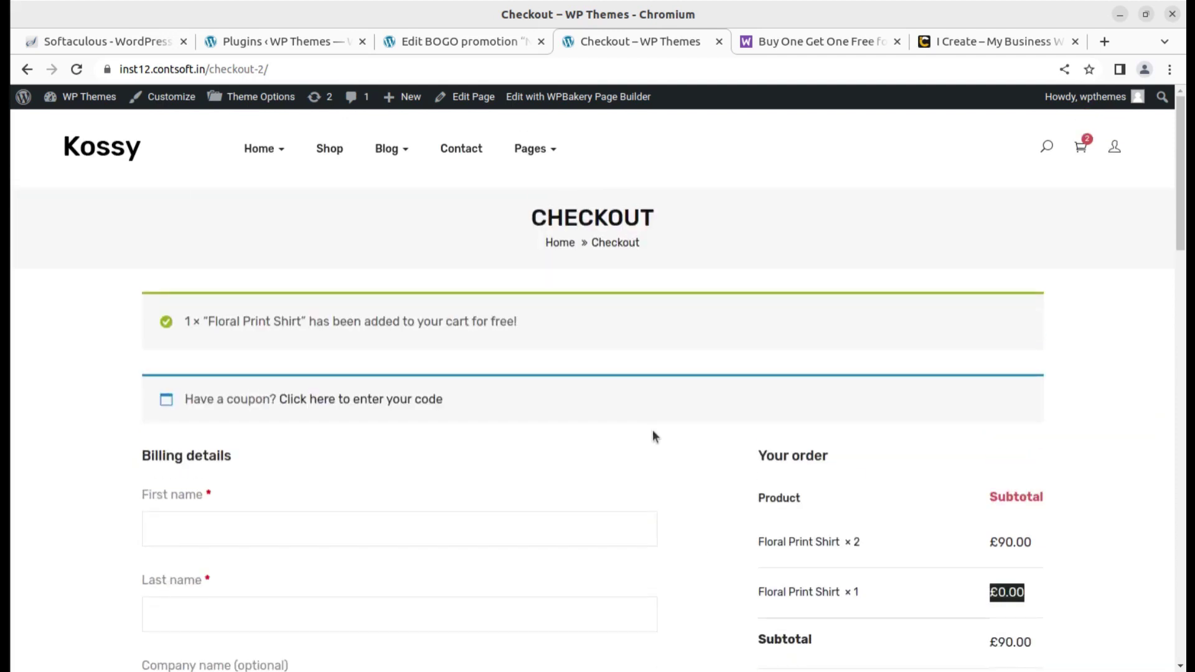
{"action": "left_click_drag", "start_coordinate": [182, 322], "coordinate": [540, 331]}
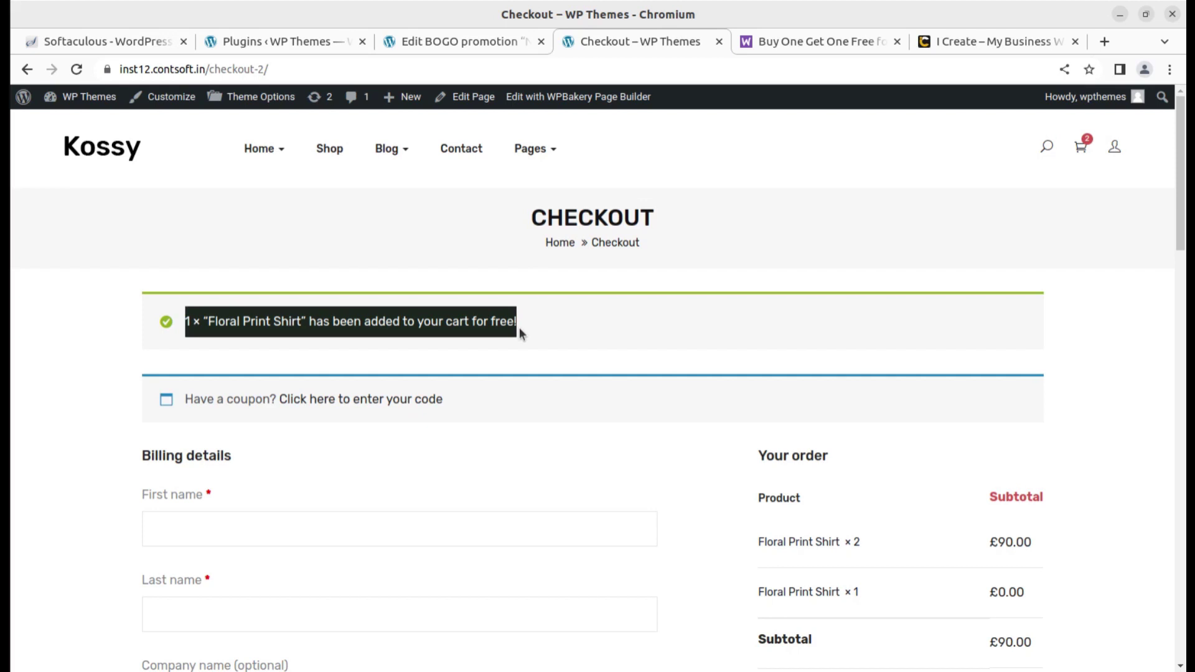
{"action": "left_click", "coordinate": [430, 42]}
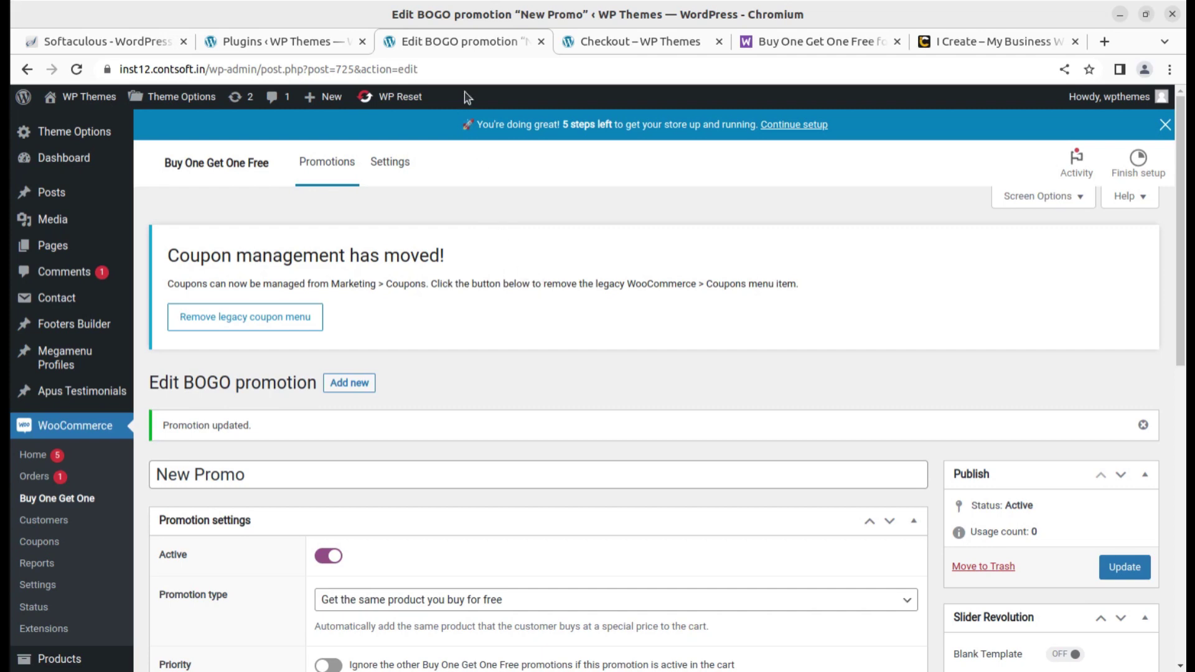
Scroll the Buy One Get One Free plugin page up to the top, then return to the Kossy checkout
{"action": "left_click", "coordinate": [781, 42]}
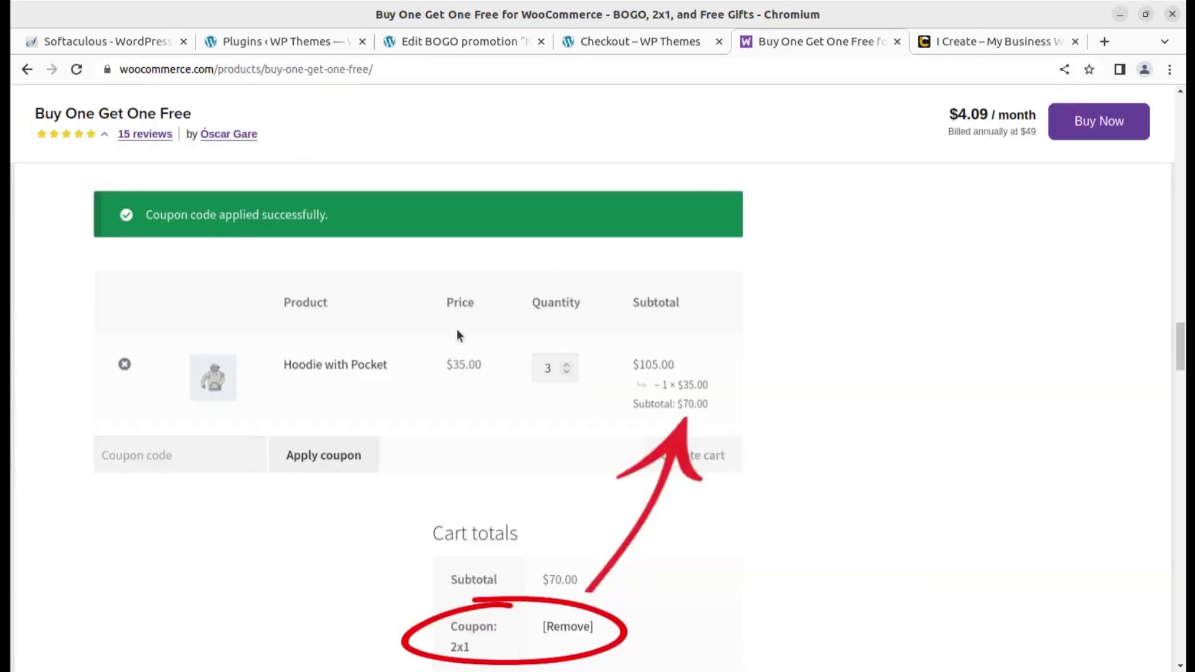
{"action": "scroll", "coordinate": [429, 368], "scroll_direction": "up", "scroll_amount": 6}
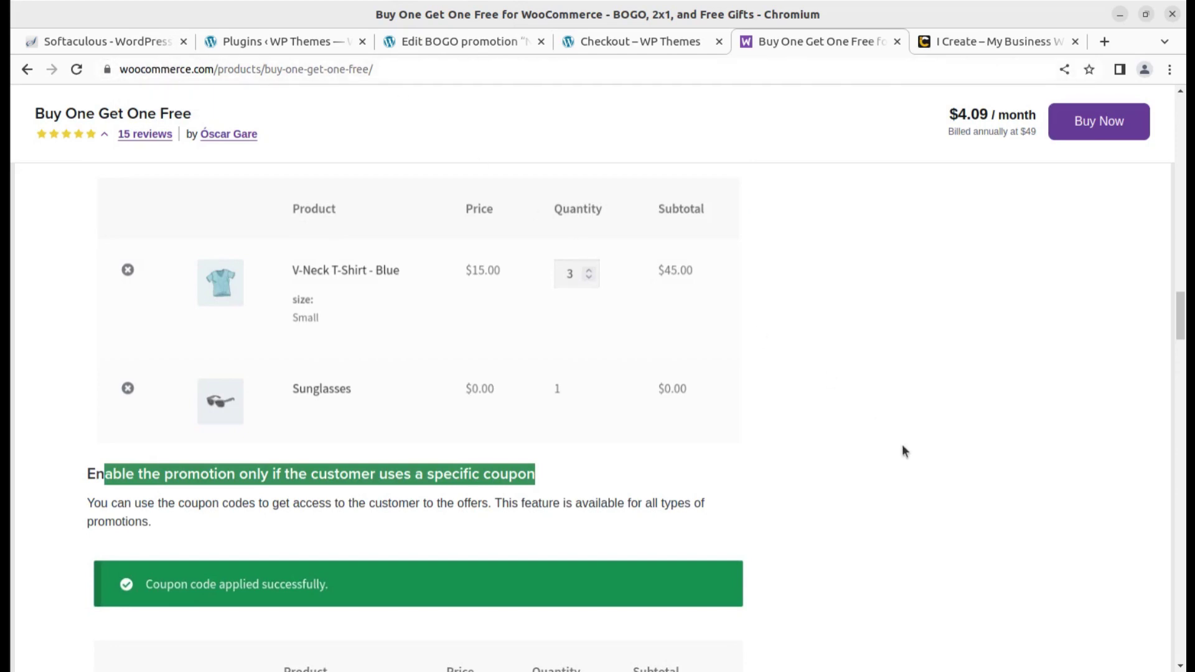
{"action": "scroll", "coordinate": [928, 494], "scroll_direction": "up", "scroll_amount": 6}
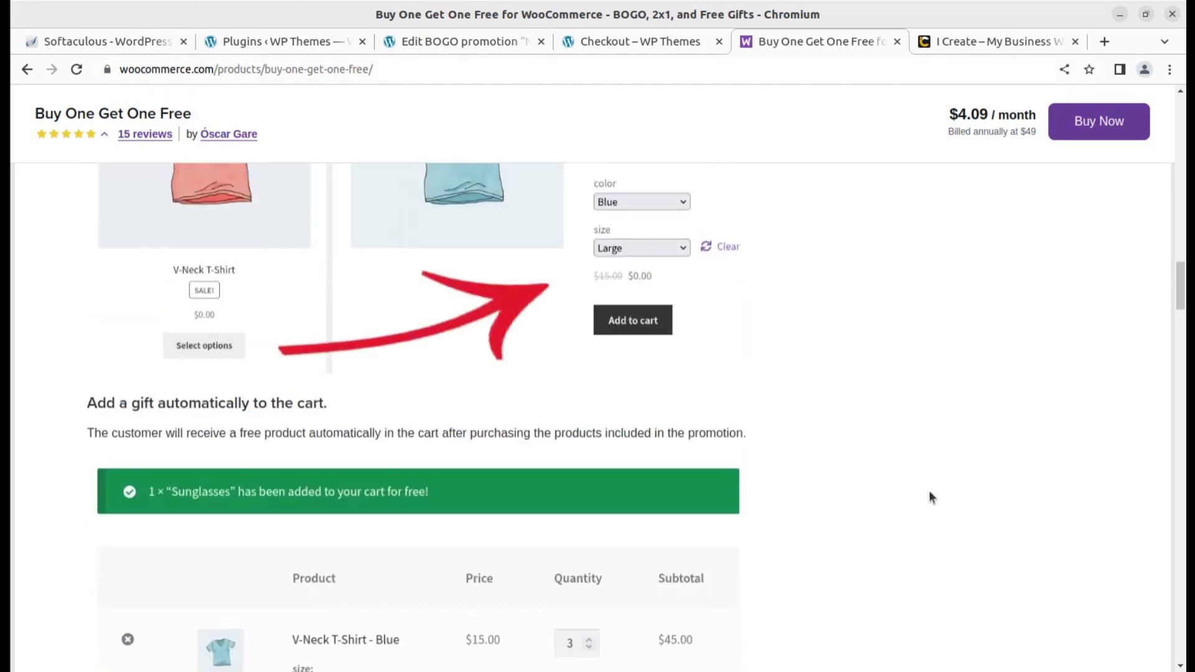
{"action": "scroll", "coordinate": [929, 497], "scroll_direction": "up", "scroll_amount": 20}
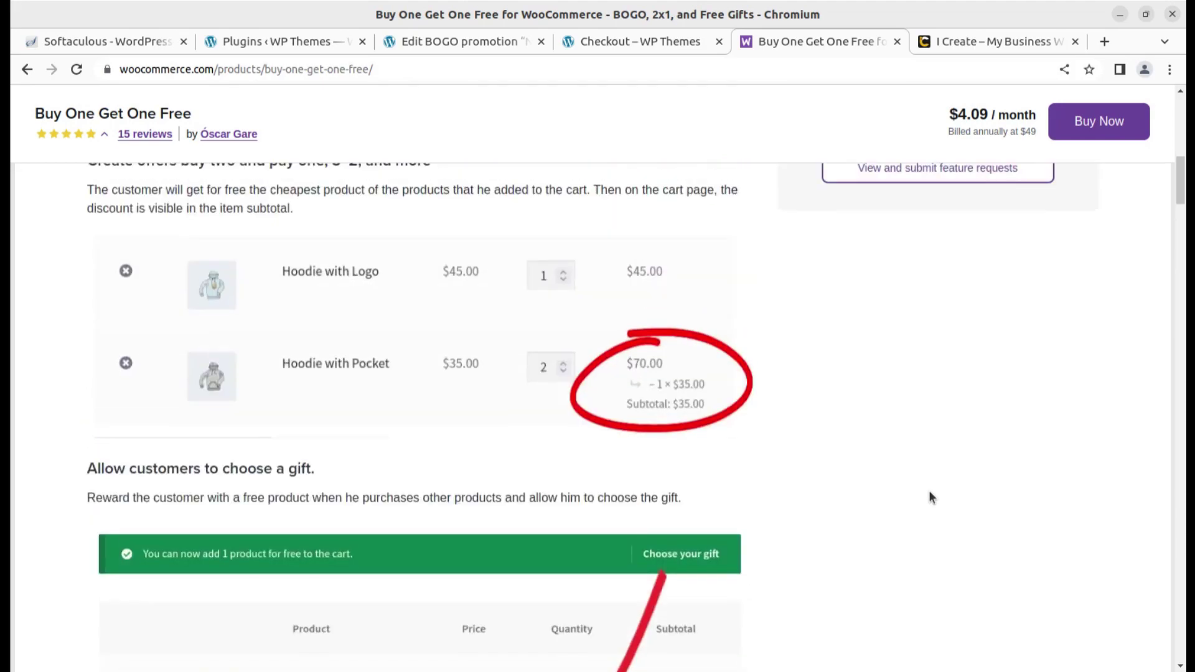
{"action": "scroll", "coordinate": [928, 497], "scroll_direction": "up", "scroll_amount": 5}
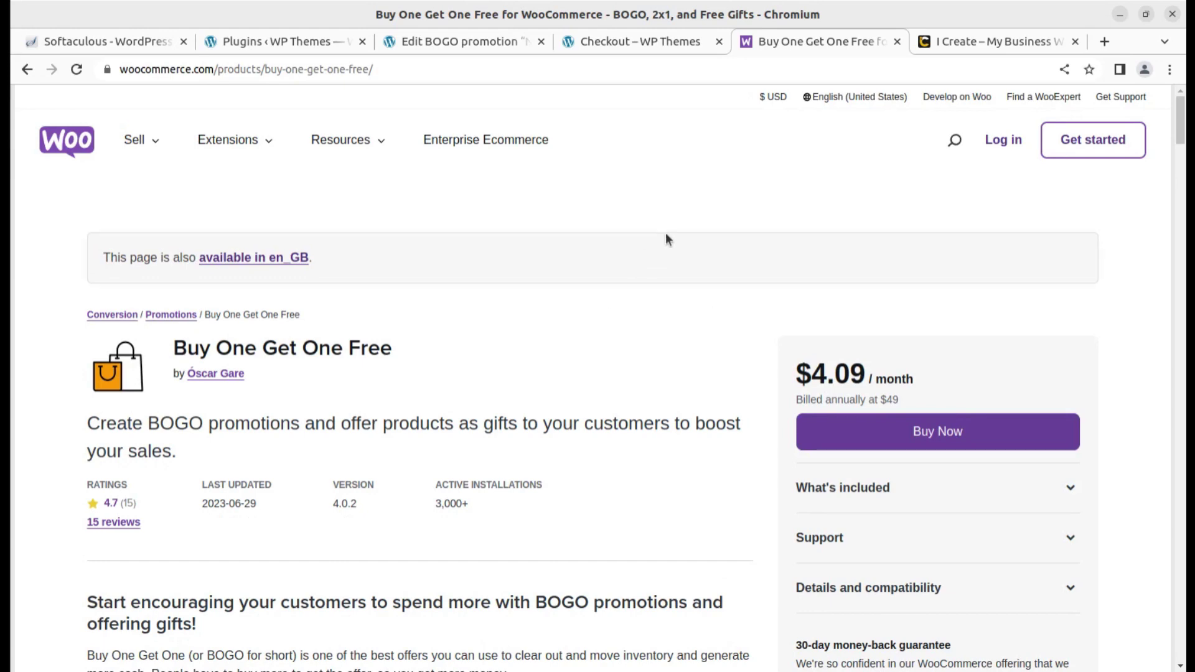
{"action": "left_click", "coordinate": [631, 38]}
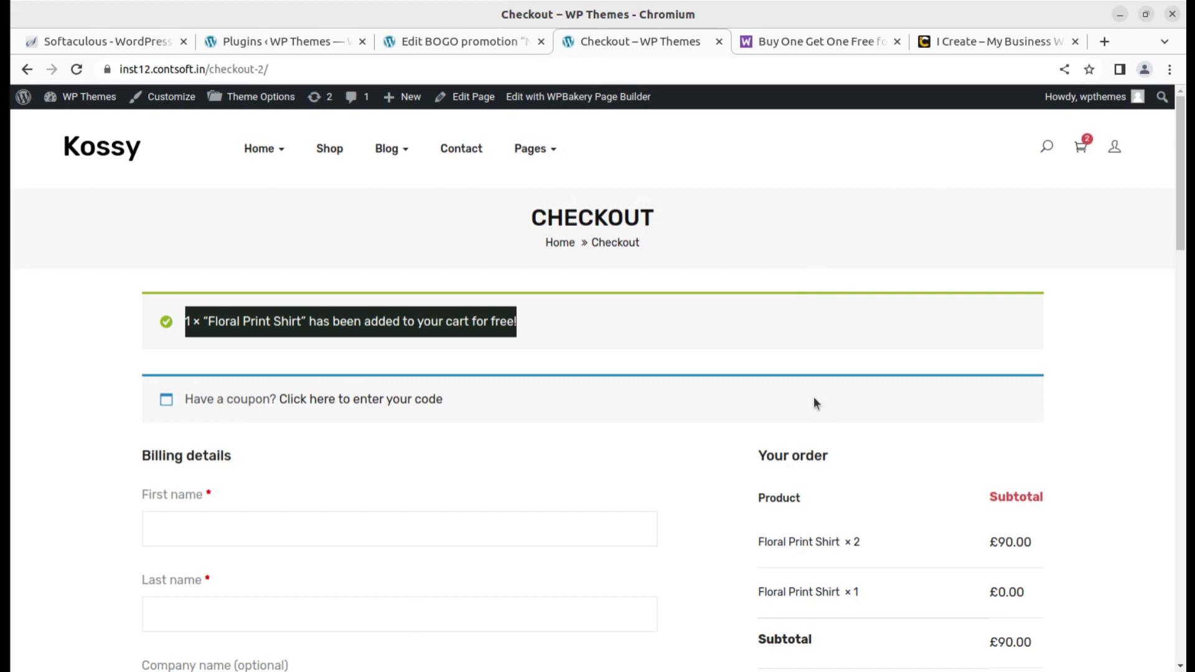
Switch to the i-Create website and scroll its homepage down and back to the top
{"action": "left_click", "coordinate": [962, 43]}
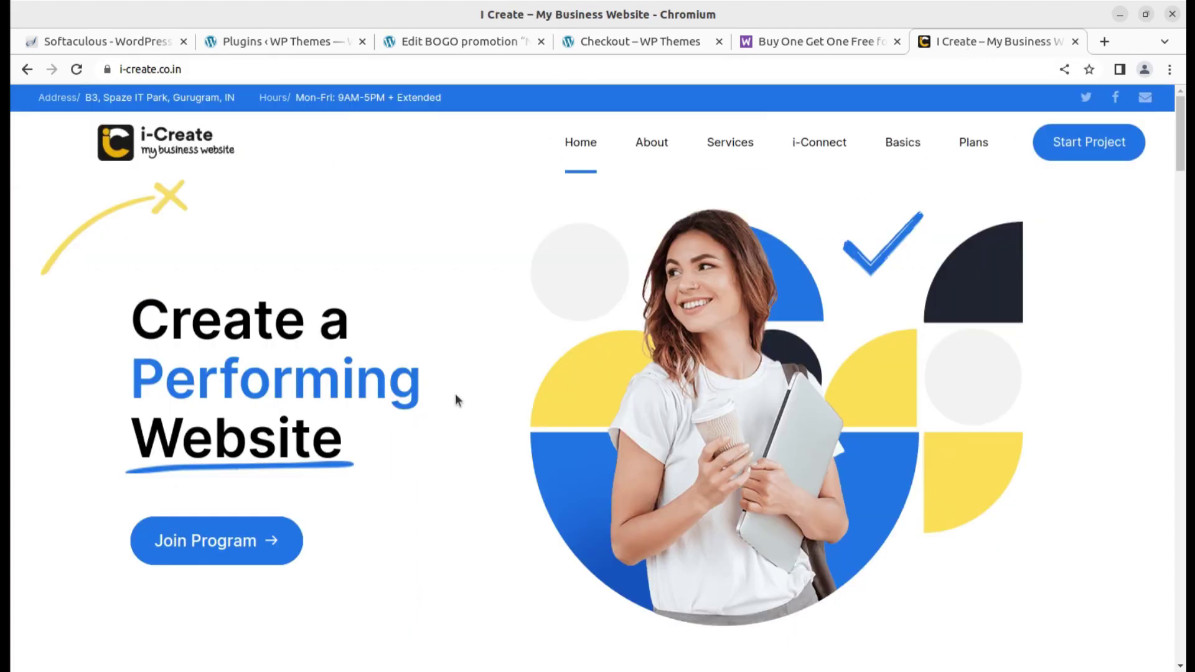
{"action": "scroll", "coordinate": [493, 460], "scroll_direction": "down", "scroll_amount": 5}
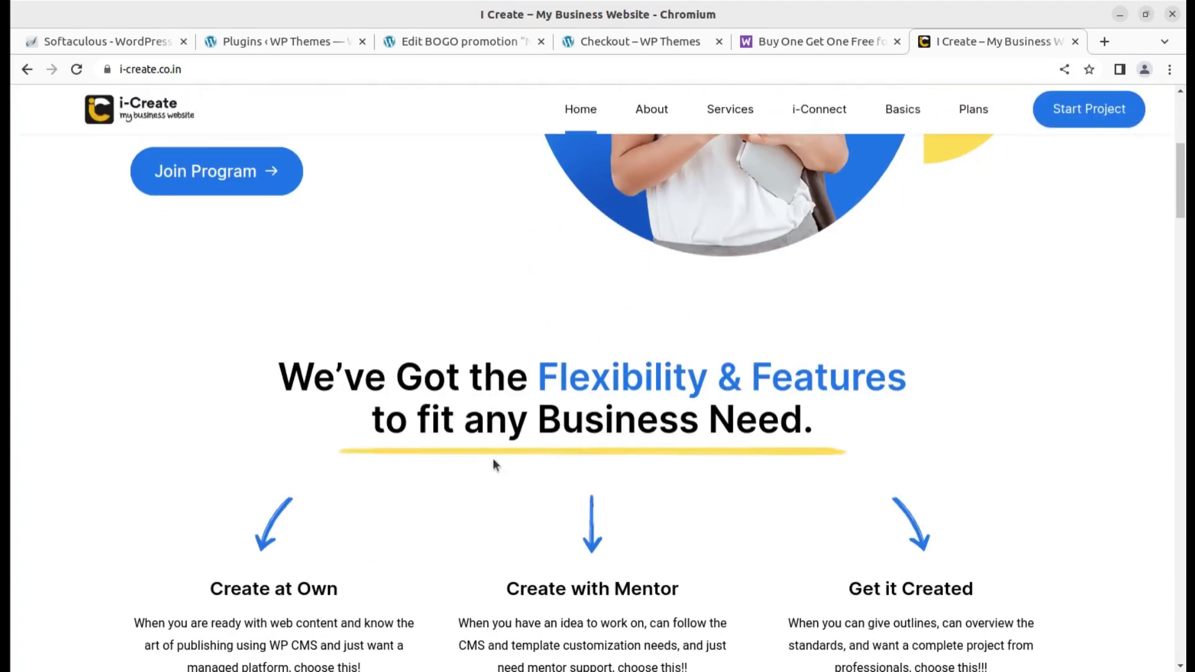
{"action": "scroll", "coordinate": [494, 460], "scroll_direction": "down", "scroll_amount": 4}
{"action": "scroll", "coordinate": [494, 459], "scroll_direction": "up", "scroll_amount": 10}
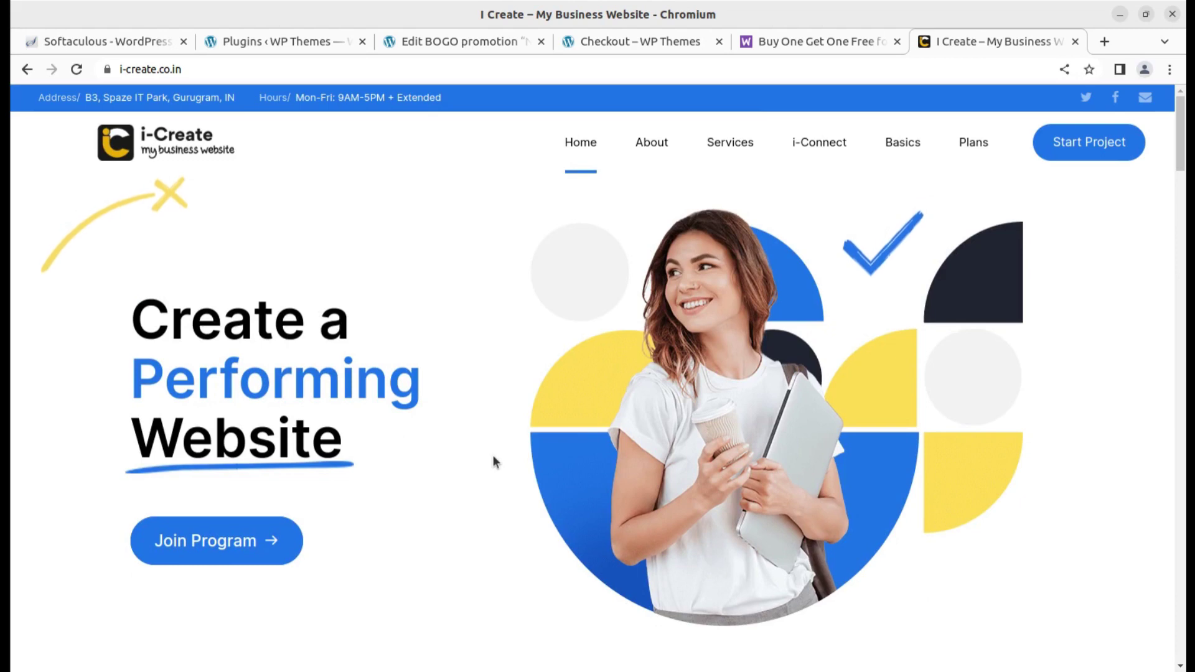